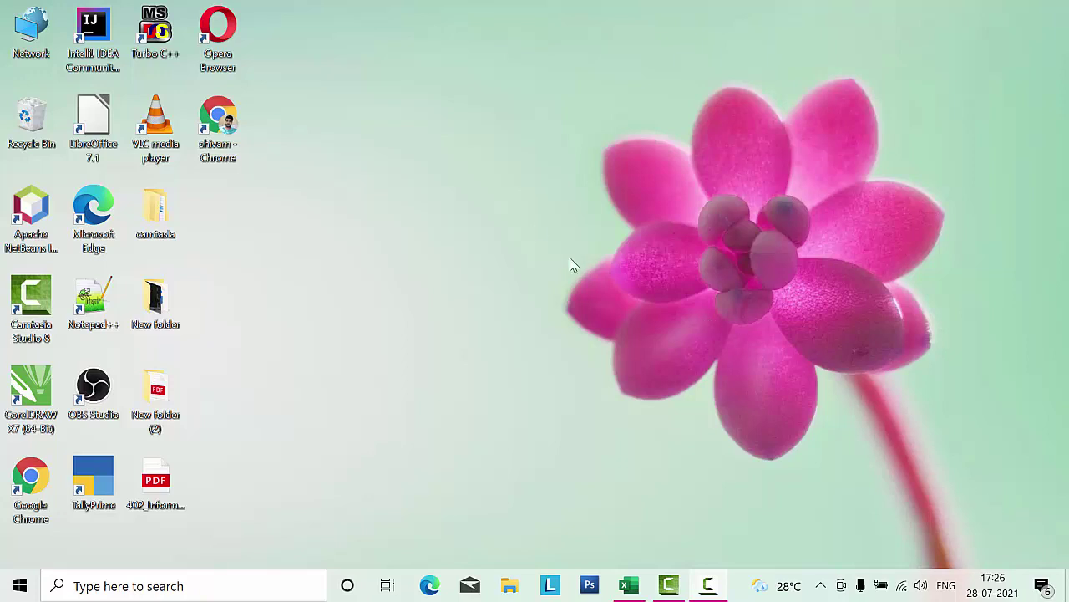
- Refresh the desktop and bring the Book1 workbook back from the taskbar
right_click(395, 78)
click(419, 128)
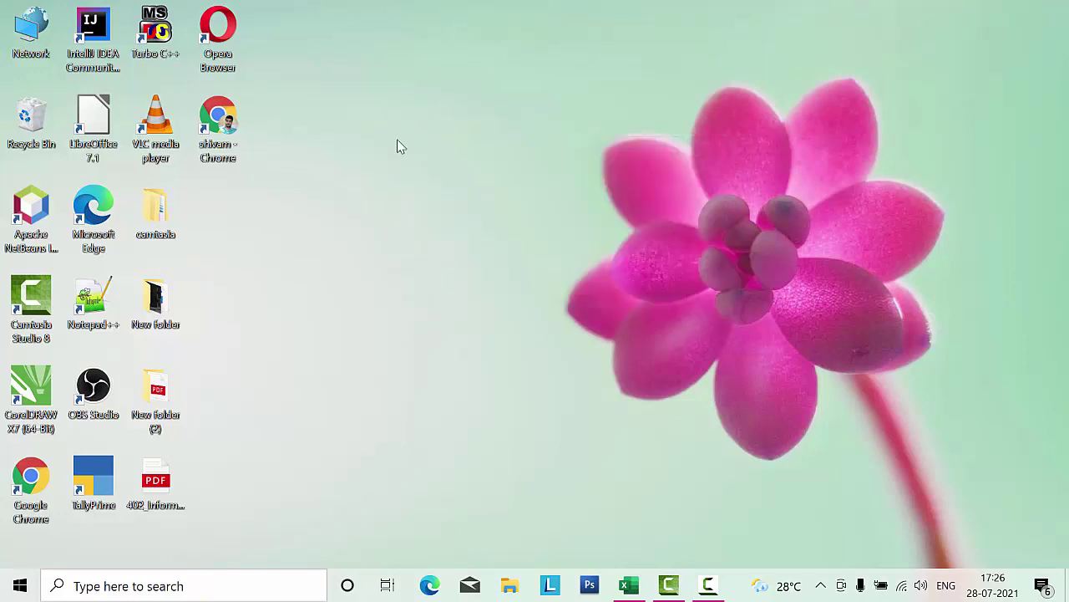
click(627, 585)
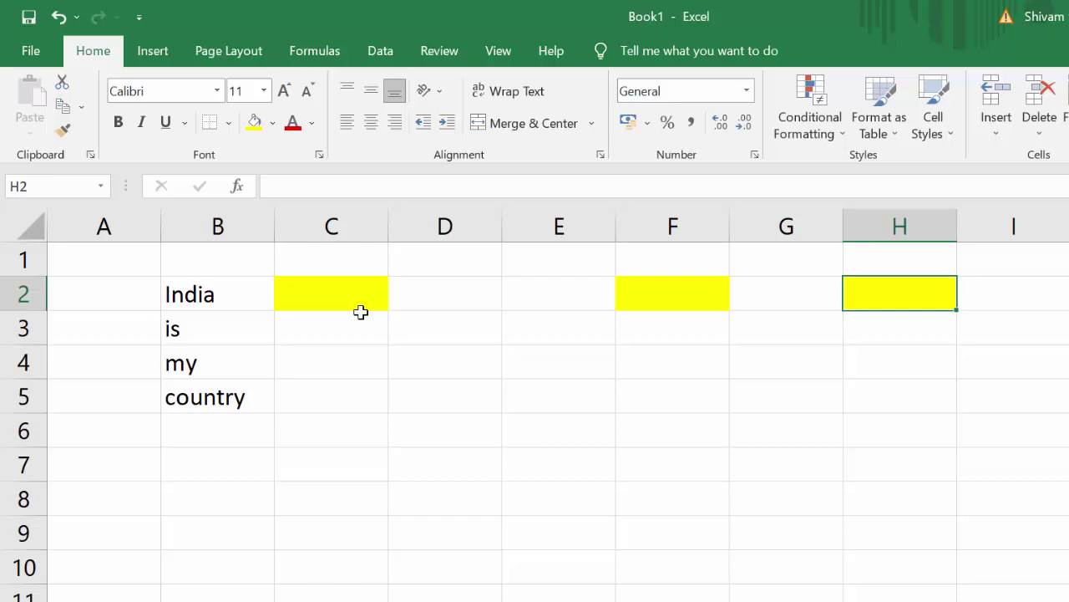
- Start a TEXTJOIN formula in H2 with a " " delimiter and ignore_empty set to TRUE
text(=)
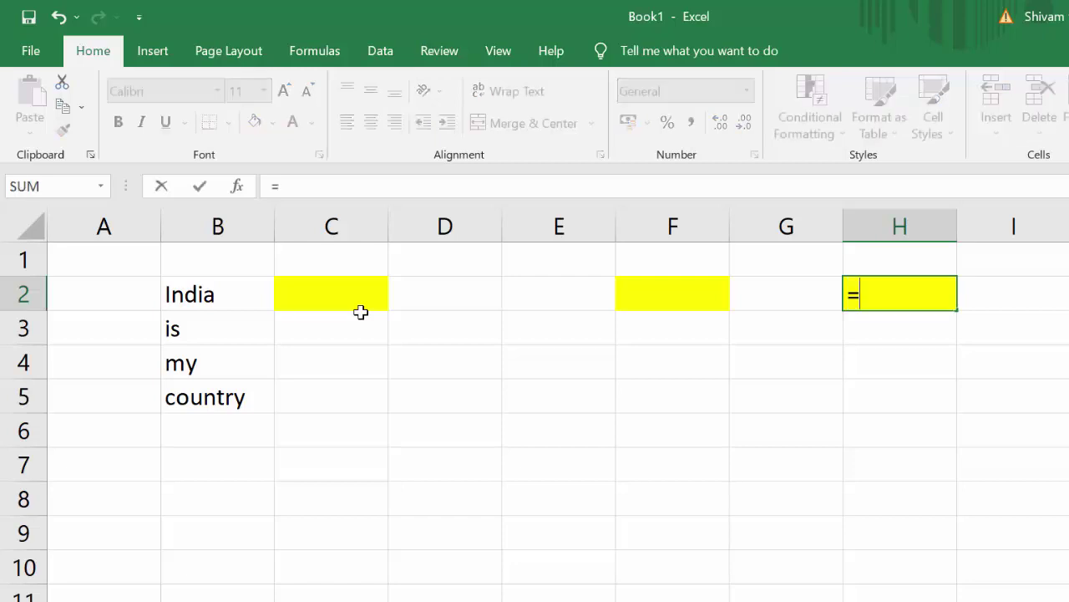
text(tex)
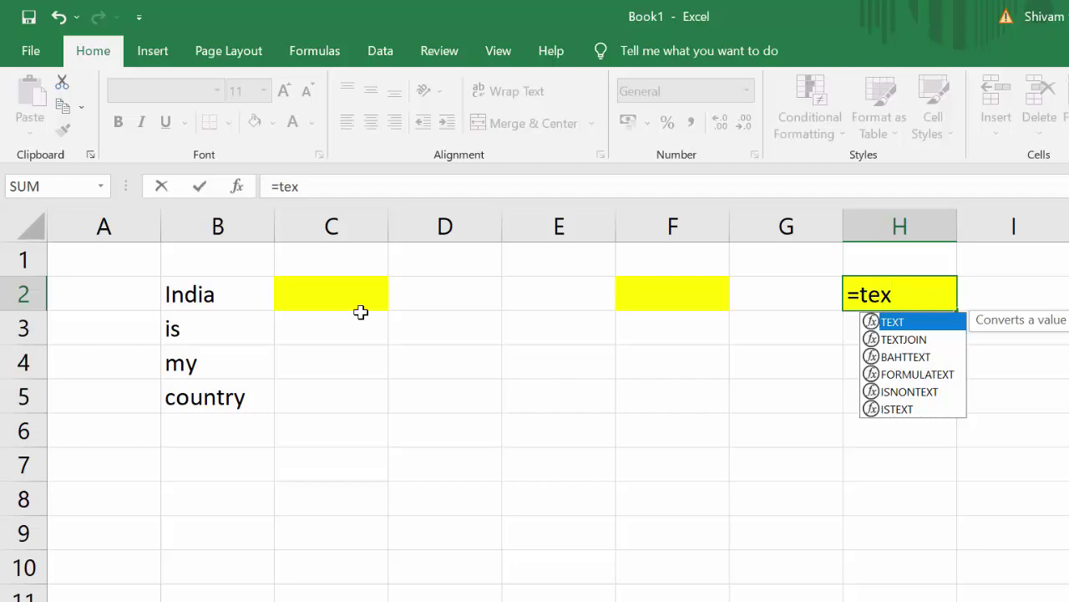
key(Down)
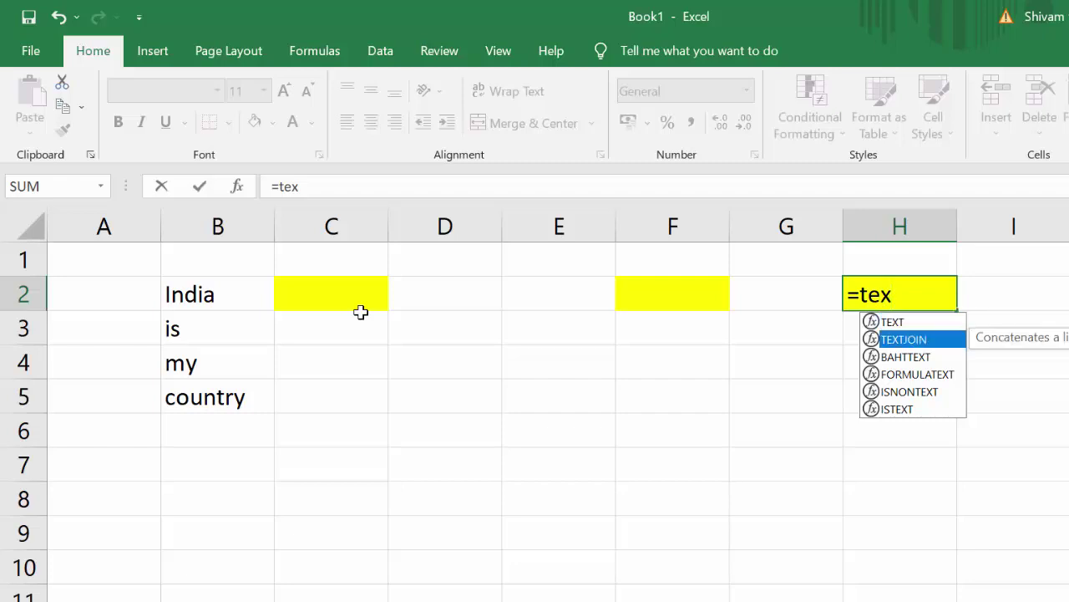
key(Tab)
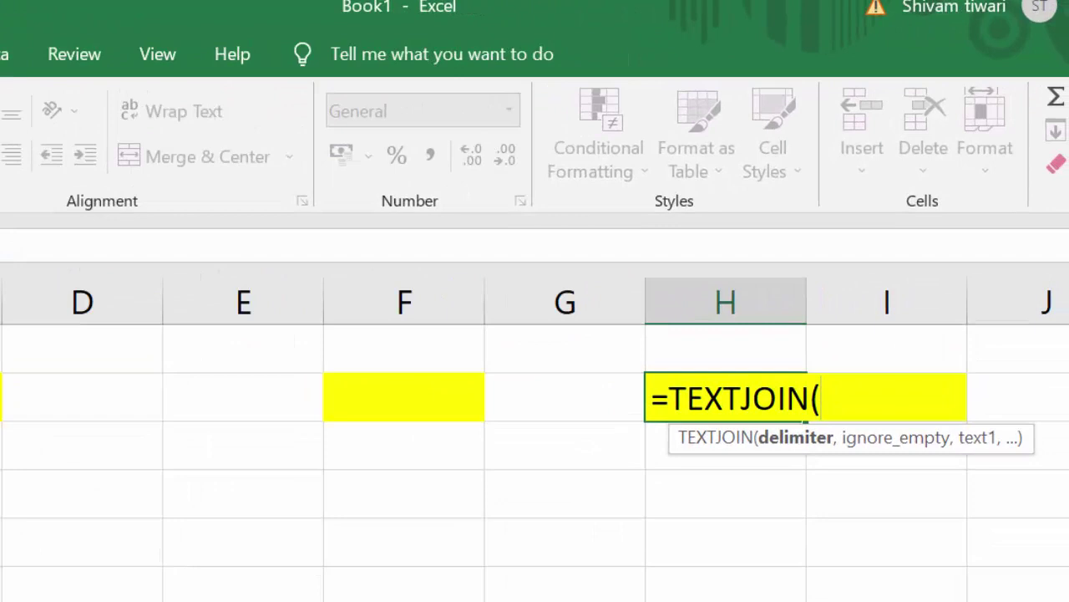
text(")
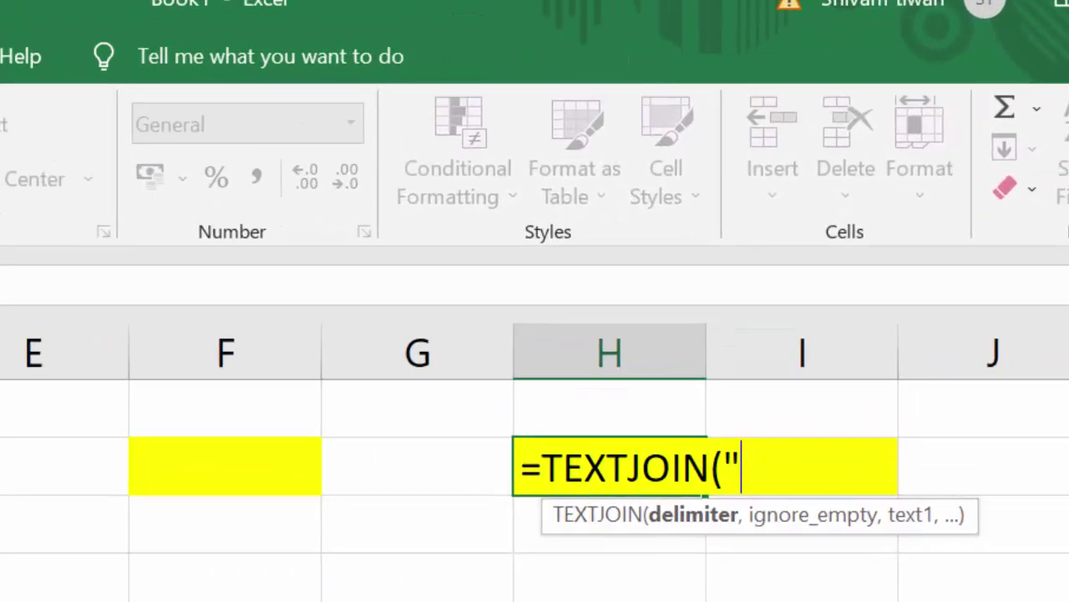
text( ")
text(,)
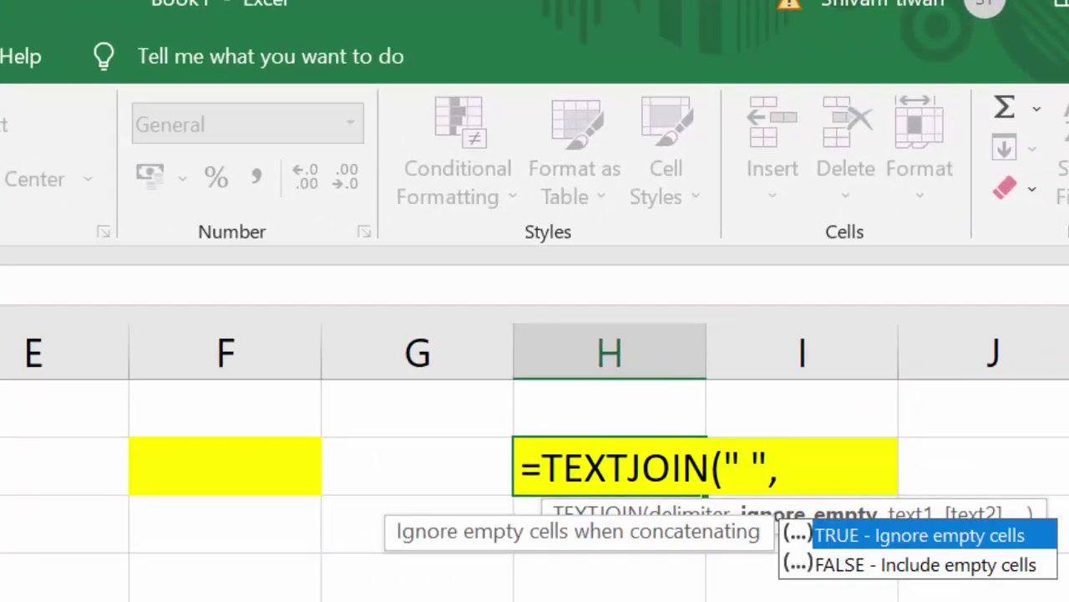
key(Tab)
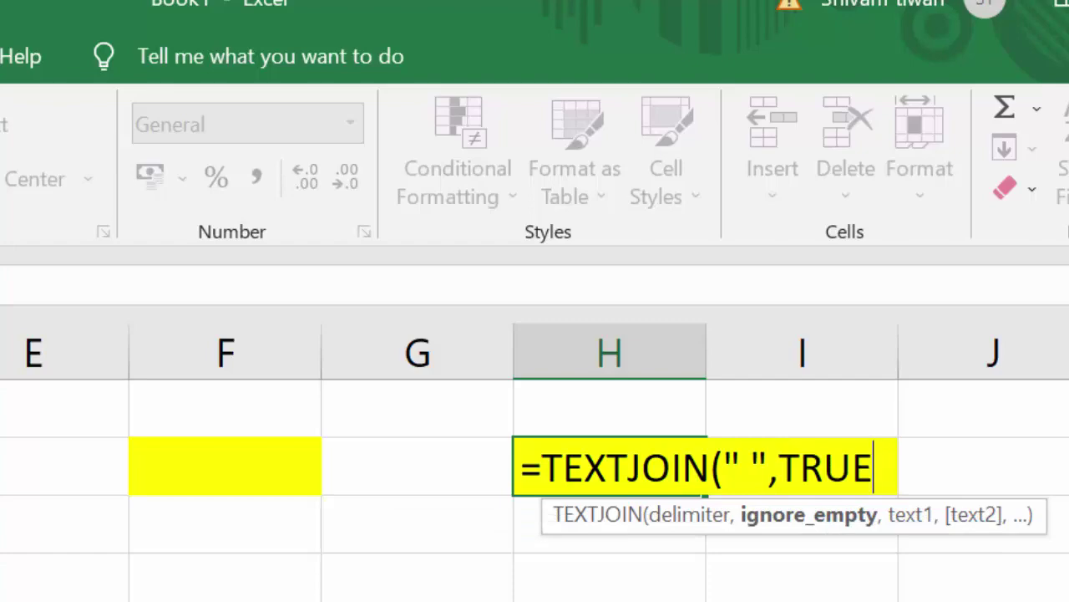
text(,)
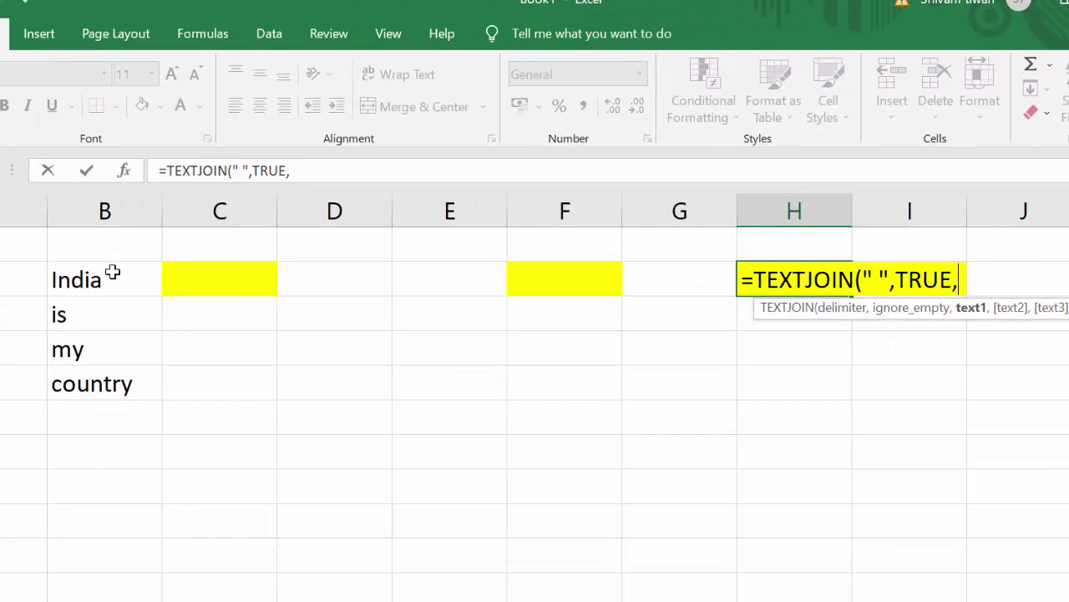
- Add B2, B3, B4 and B5 as the texts to join and commit the formula
click(111, 285)
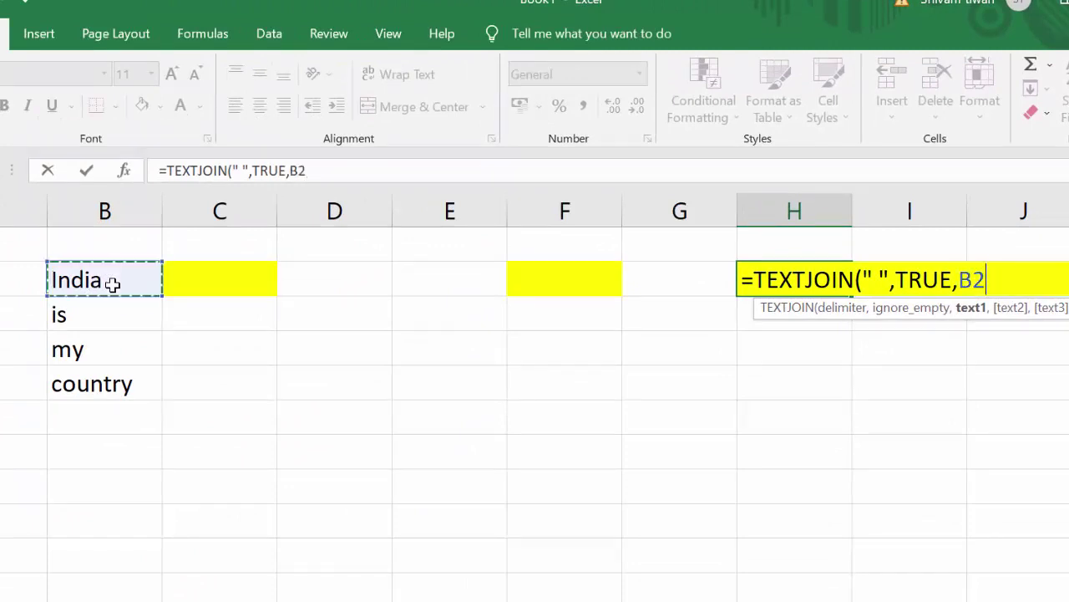
text(,)
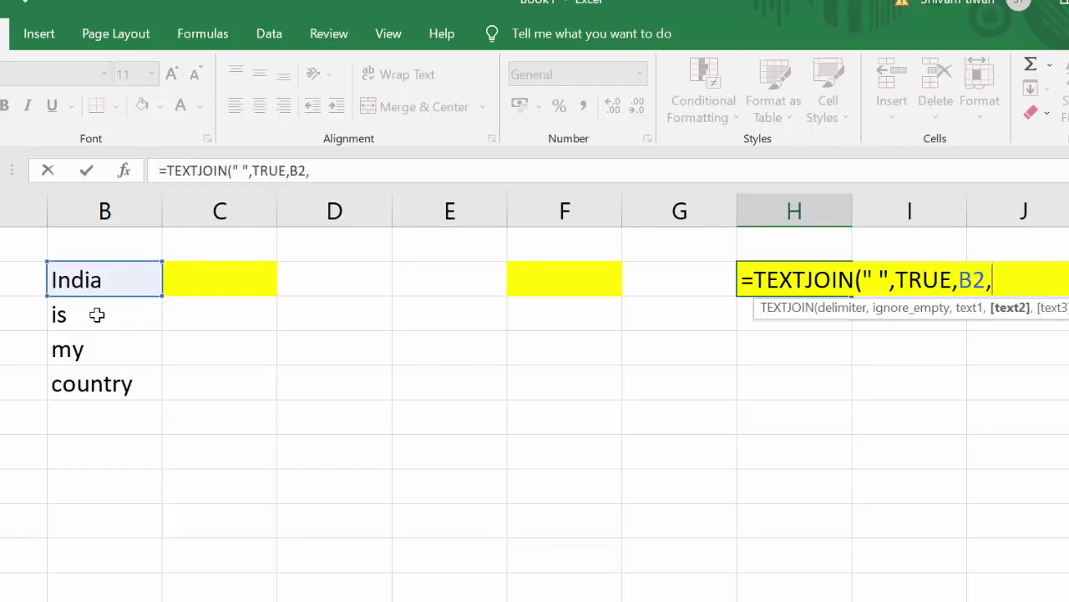
click(97, 314)
text(,)
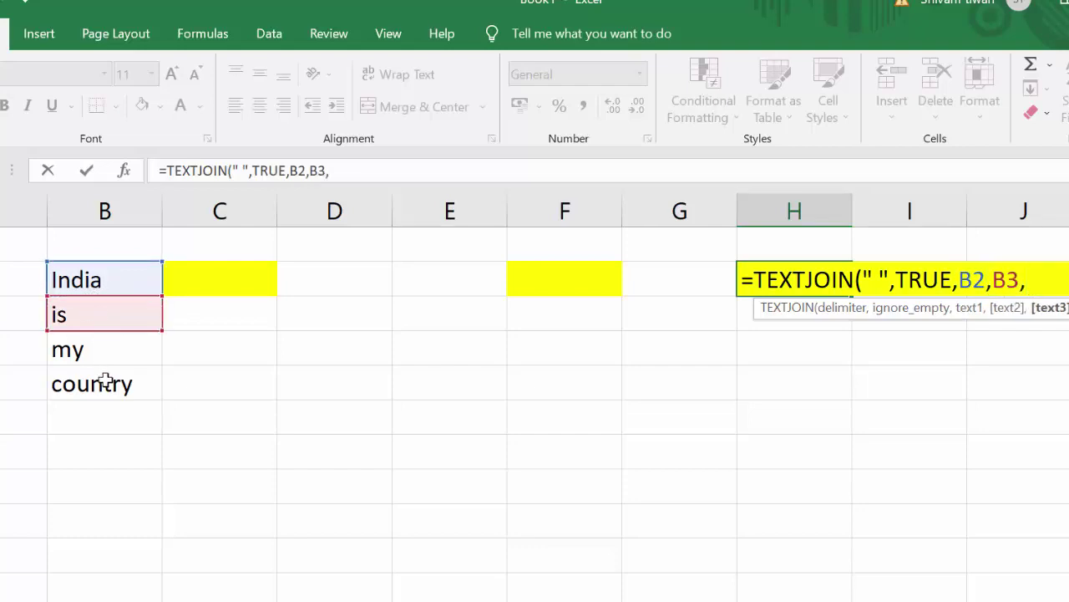
click(97, 349)
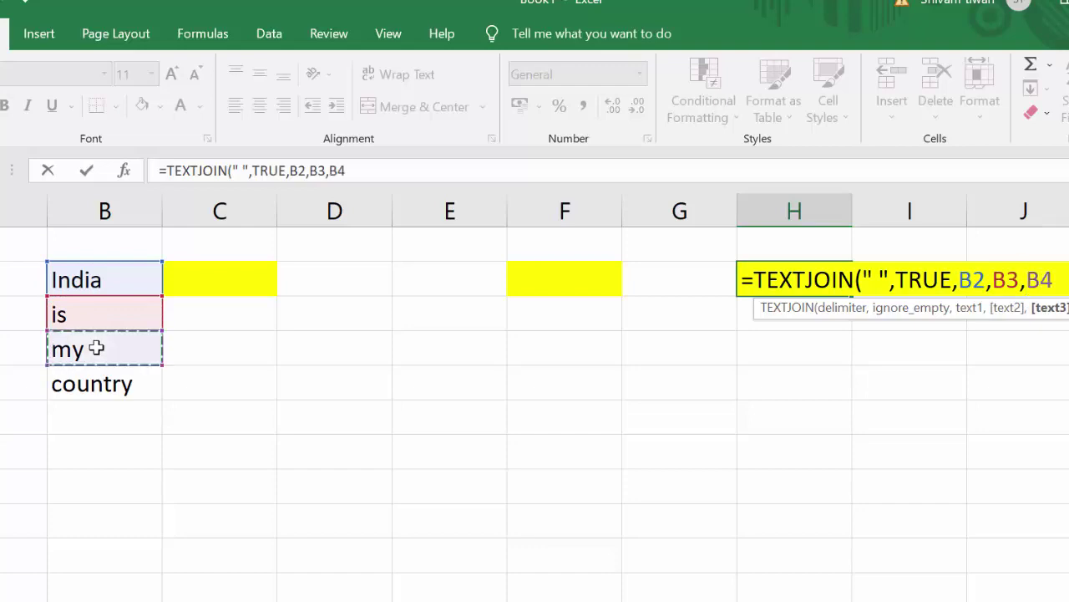
text(,)
click(107, 384)
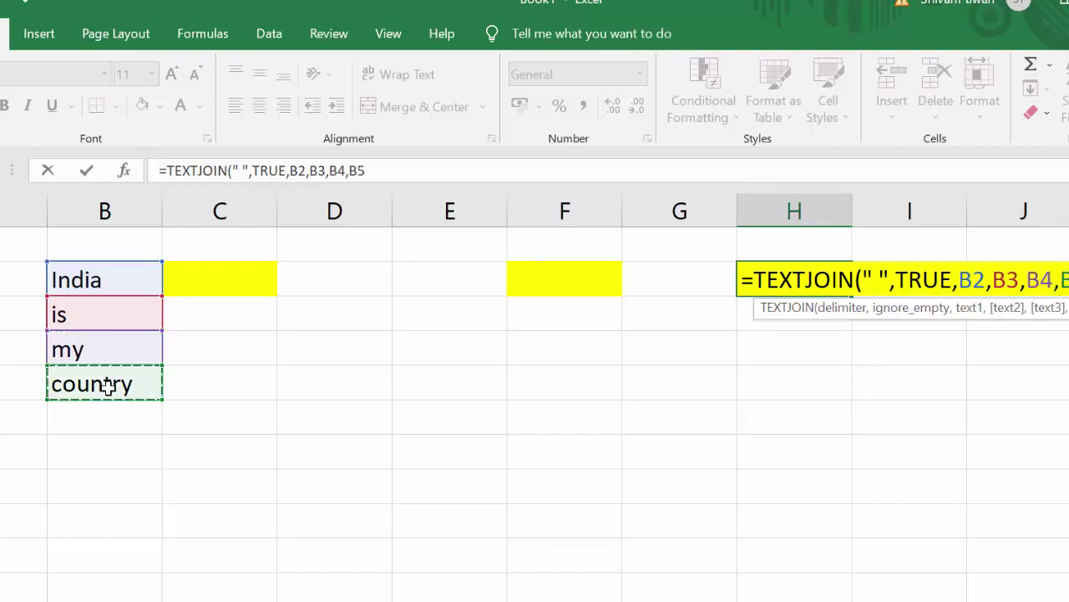
key(Return)
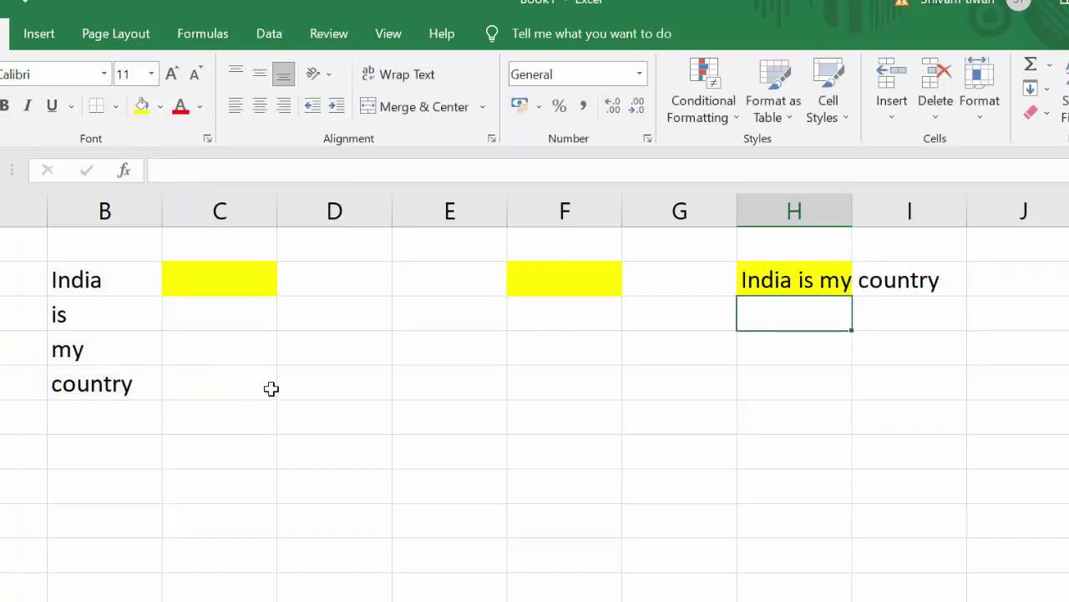
- Autofit column H so 'India is my country' fits inside H2
drag(859, 206, 859, 206)
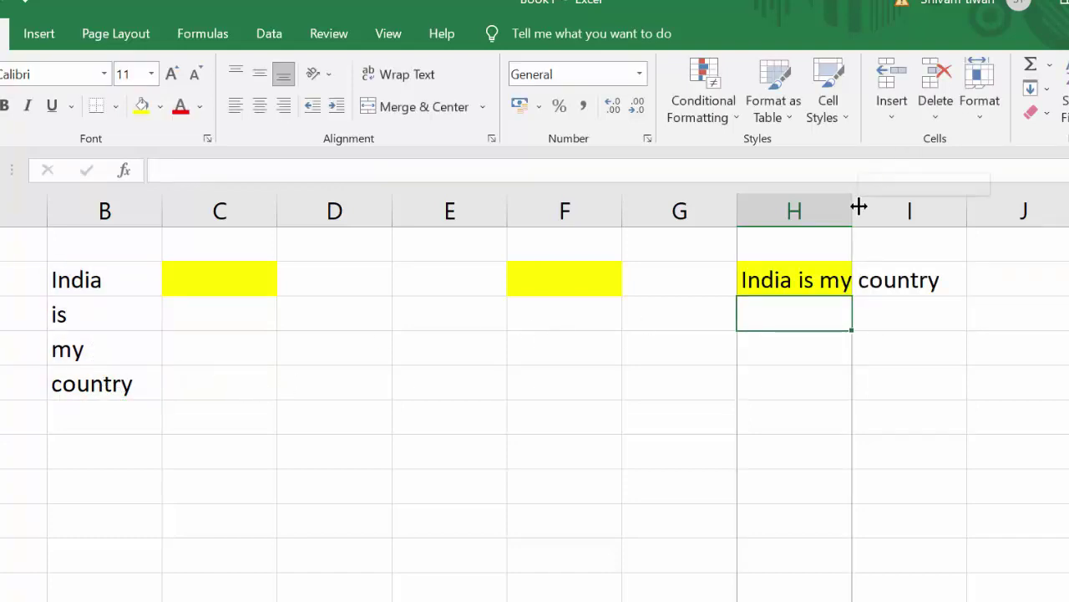
double_click(859, 207)
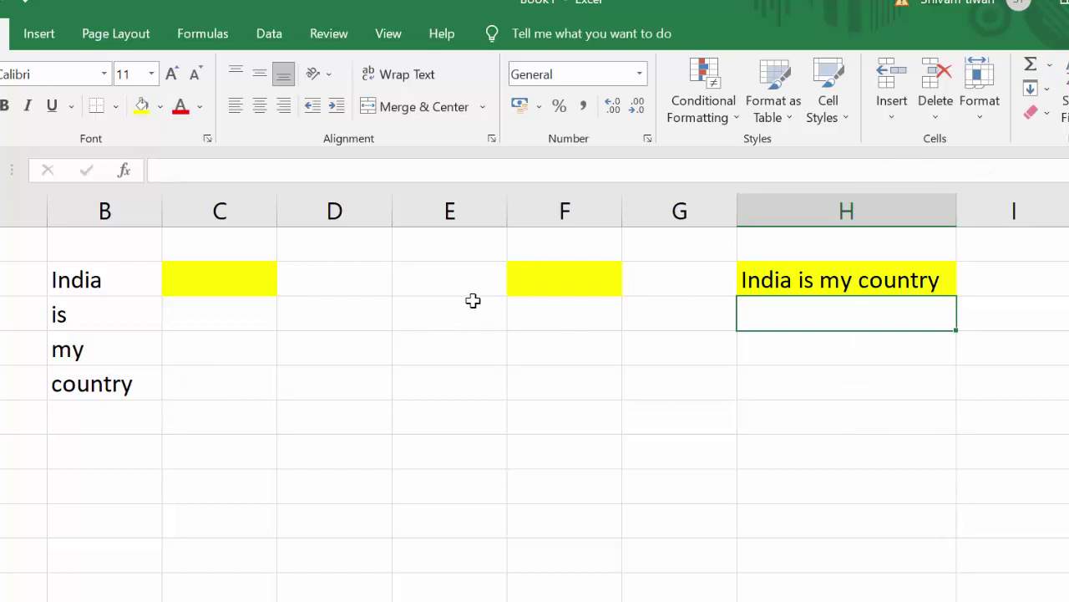
click(237, 288)
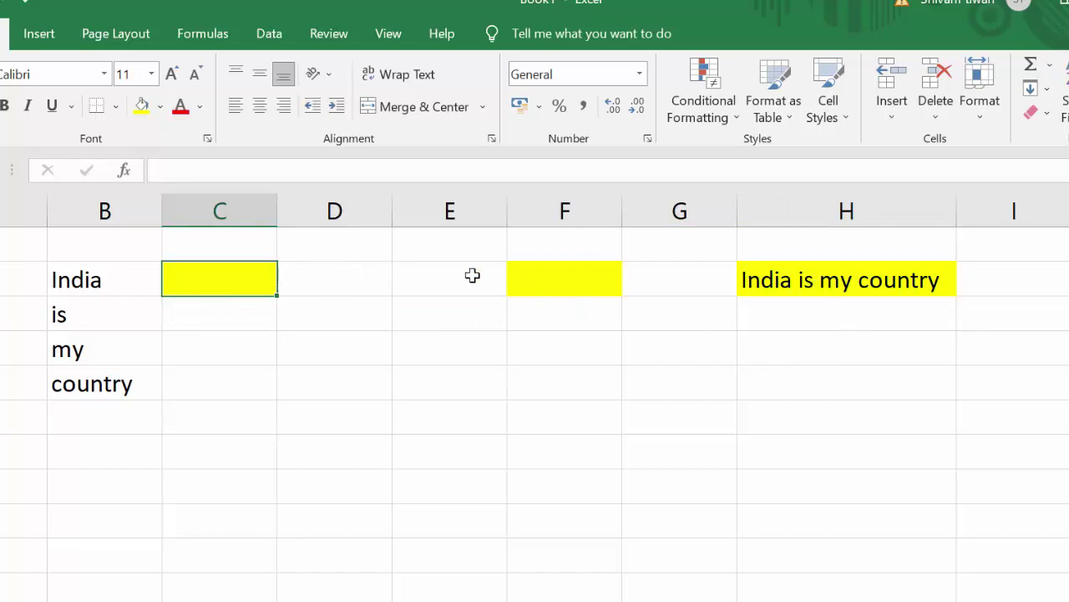
- Enter a CONCATENATE formula over B2:B5 in C2, which shows only 'India'
text(=co)
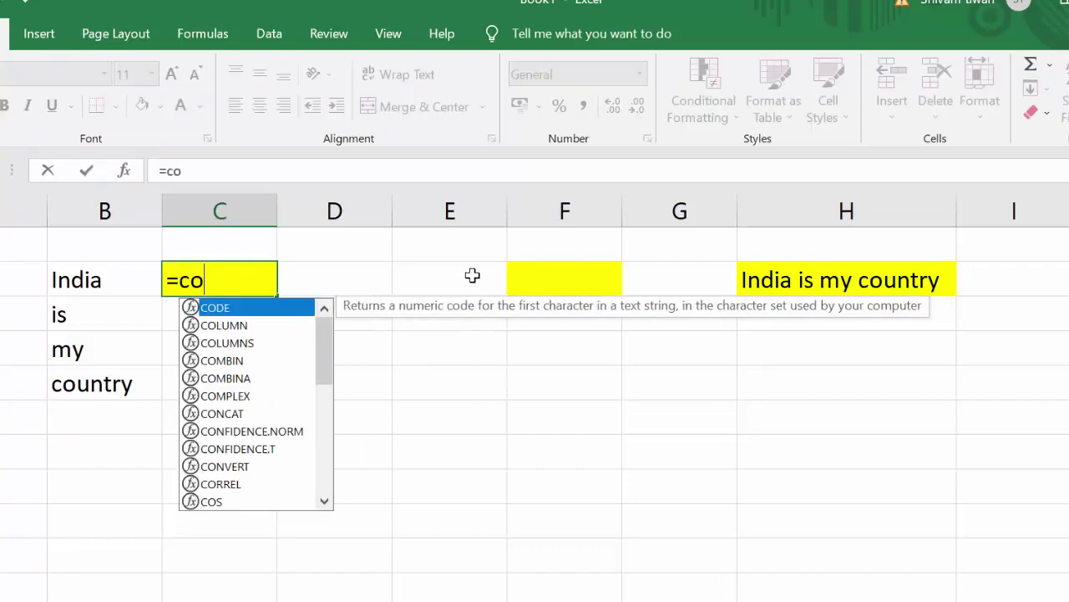
text(nc)
key(Tab)
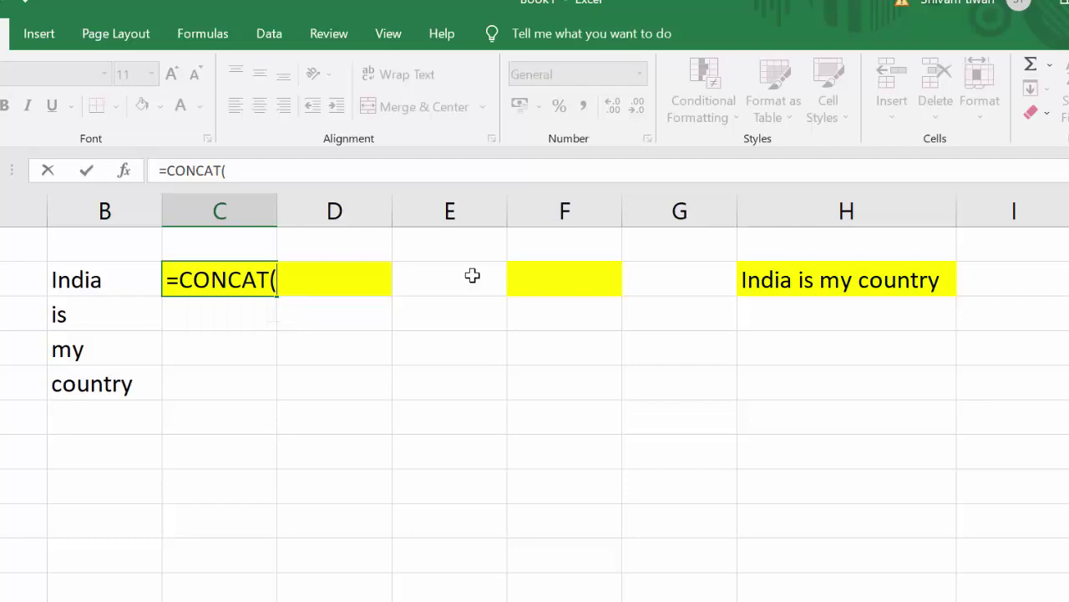
key(BackSpace)
key(Down)
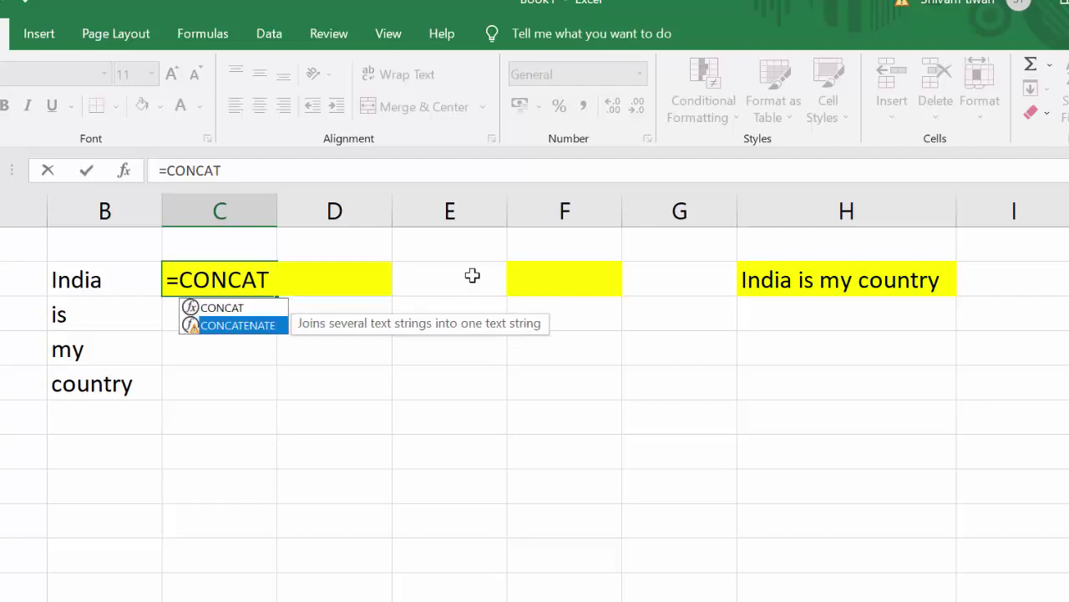
key(Tab)
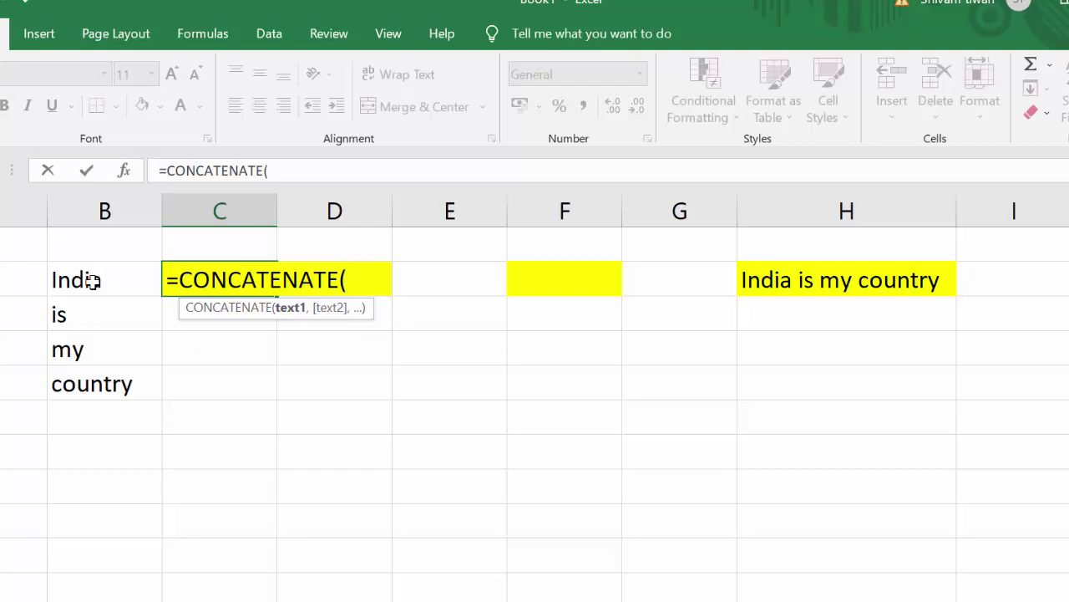
click(100, 249)
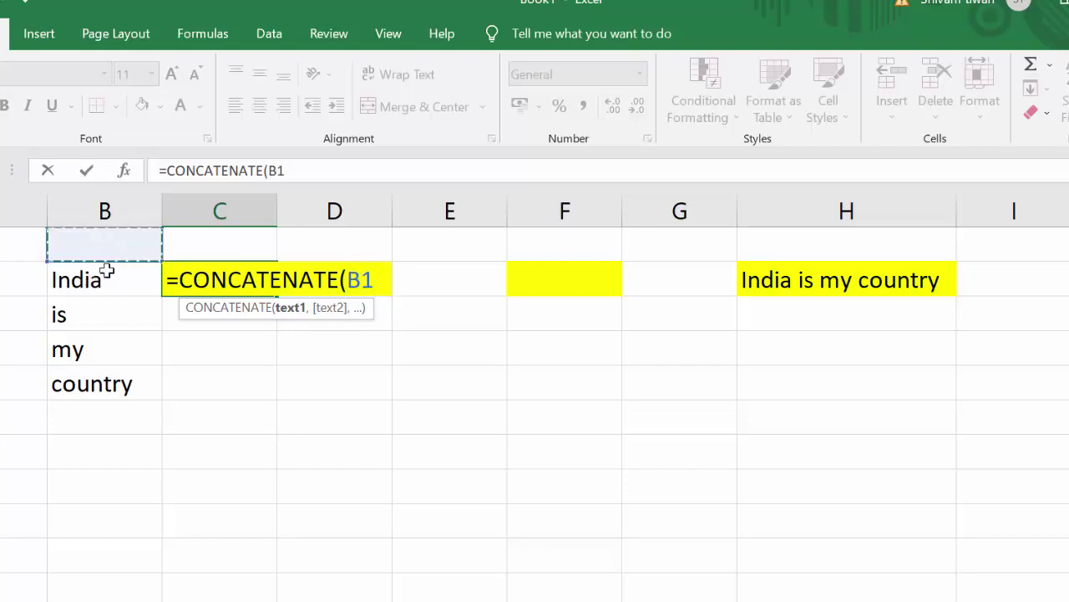
click(109, 288)
drag(110, 288, 110, 379)
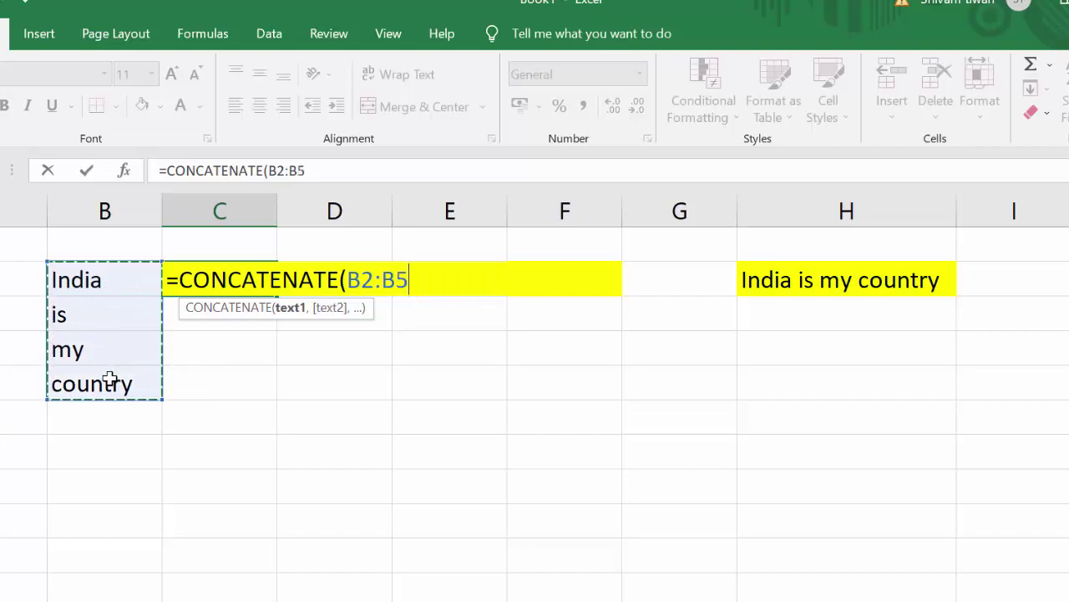
key(Return)
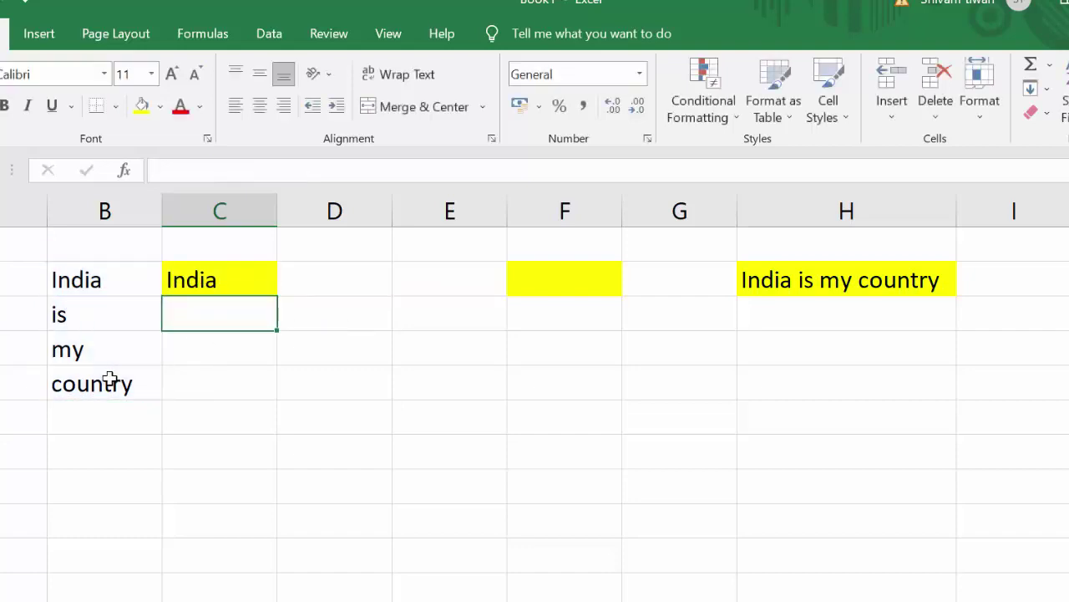
- Rewrite C2's formula as =CONCATENATE(B2,B3,B4,B5), showing 'Indiaismycountry'
click(176, 280)
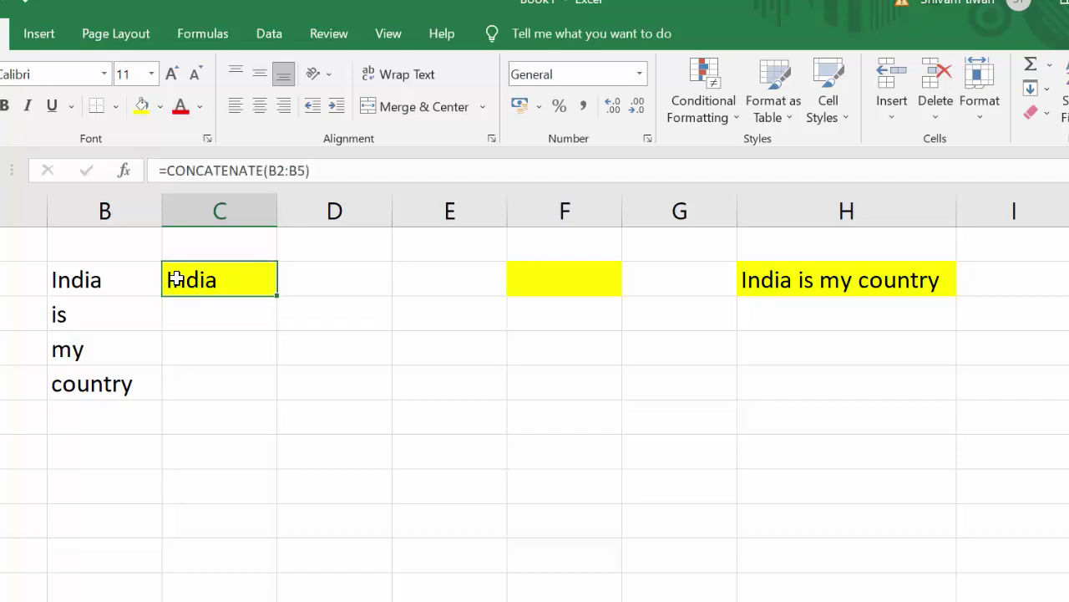
click(345, 168)
key(BackSpace)
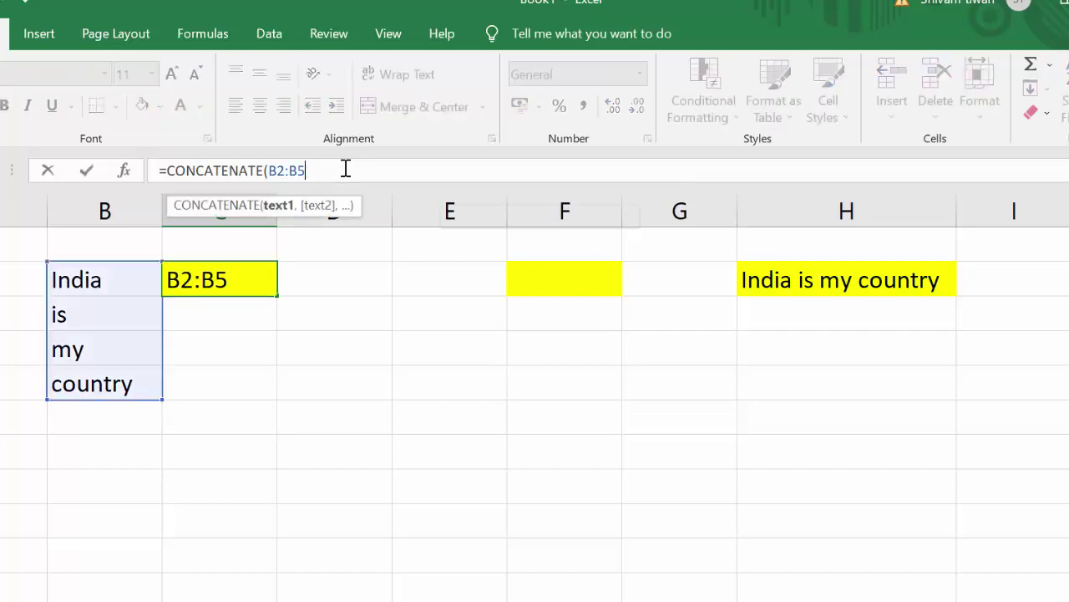
key(BackSpace)
key(BackSpace)
key(BackSpace)
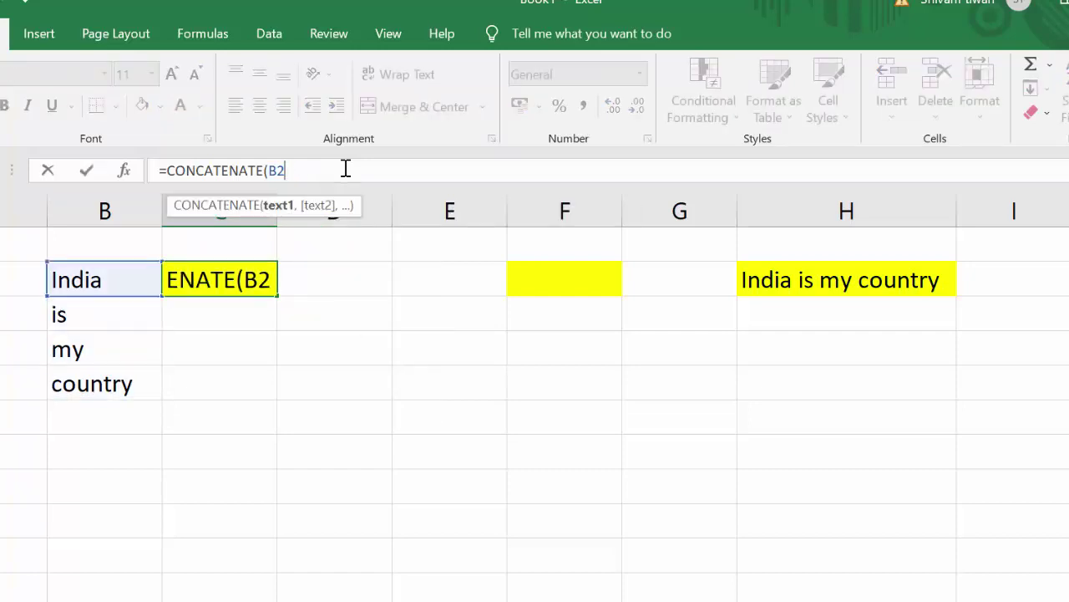
text(,)
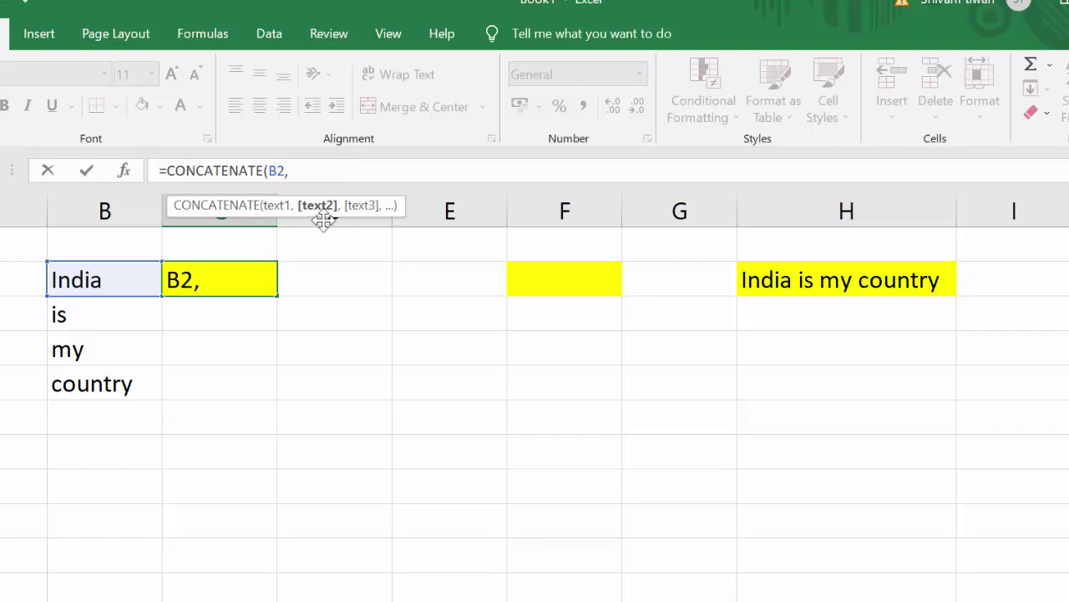
click(108, 312)
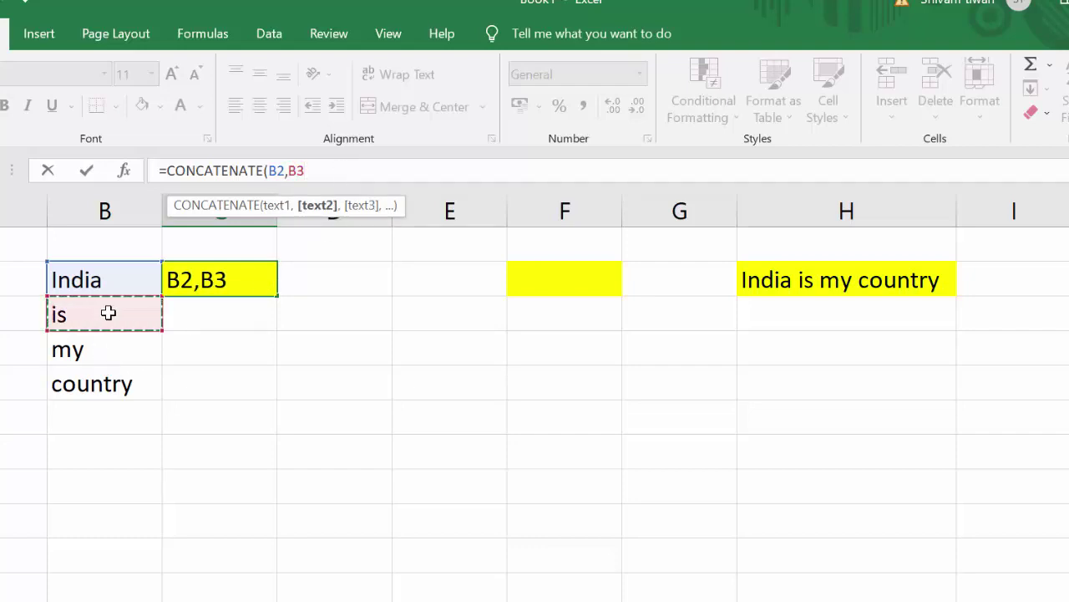
text(,)
click(121, 350)
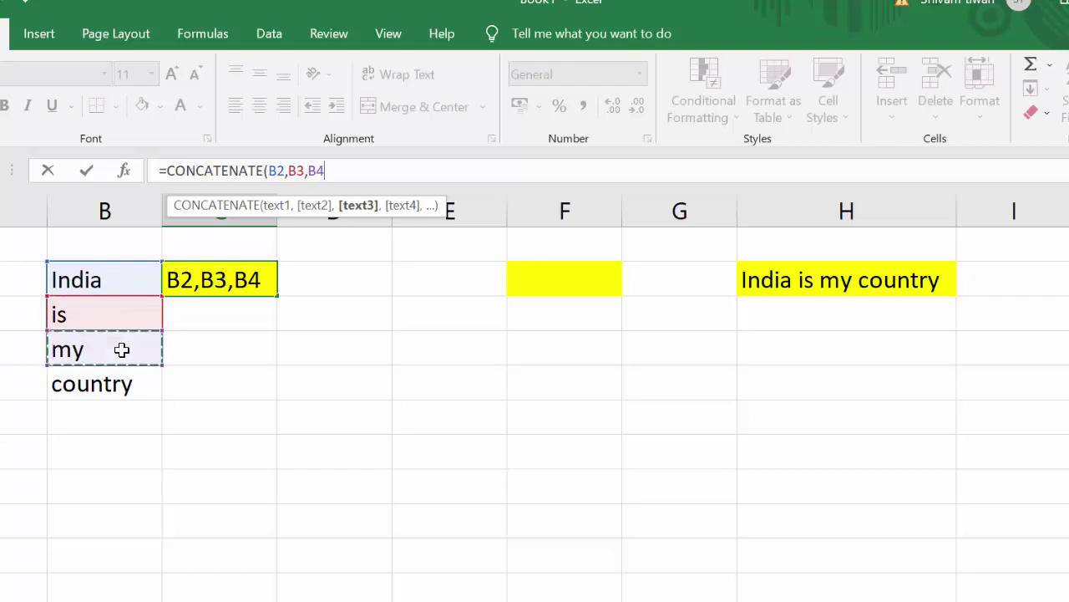
text(,)
click(124, 403)
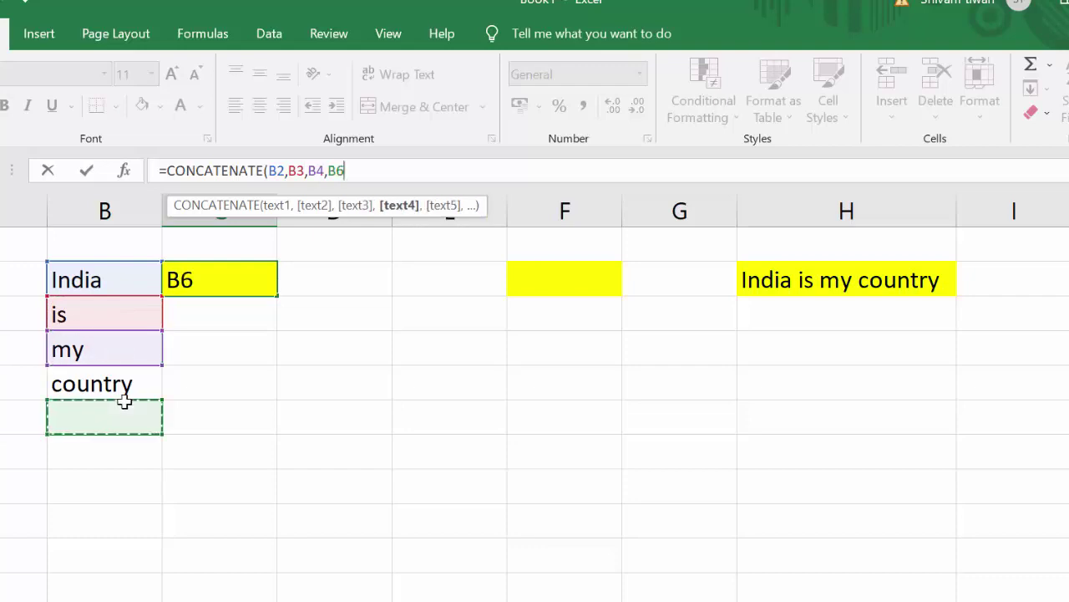
click(118, 375)
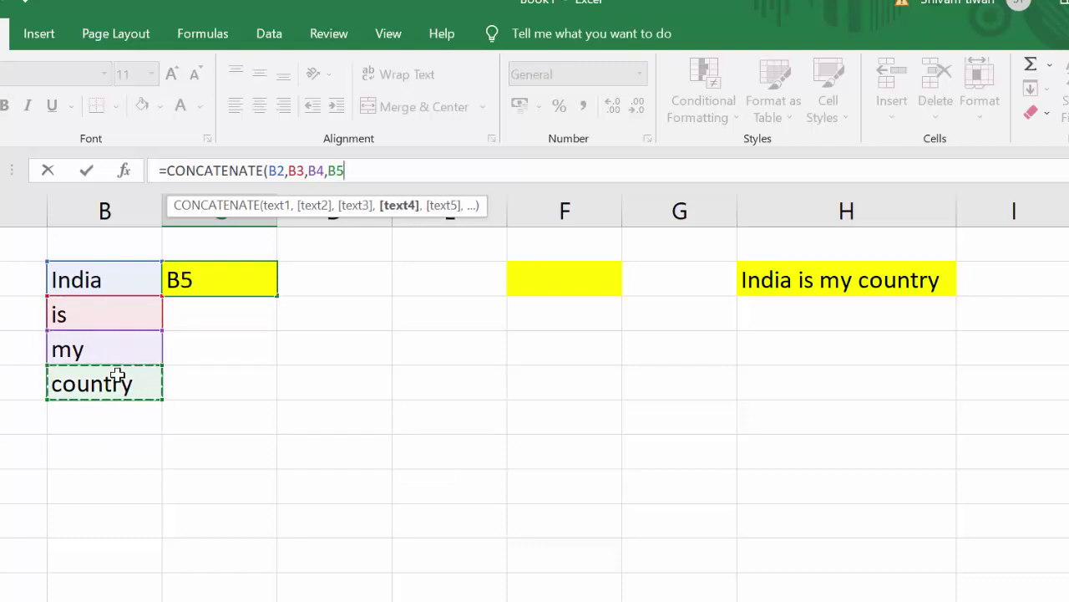
text())
key(Return)
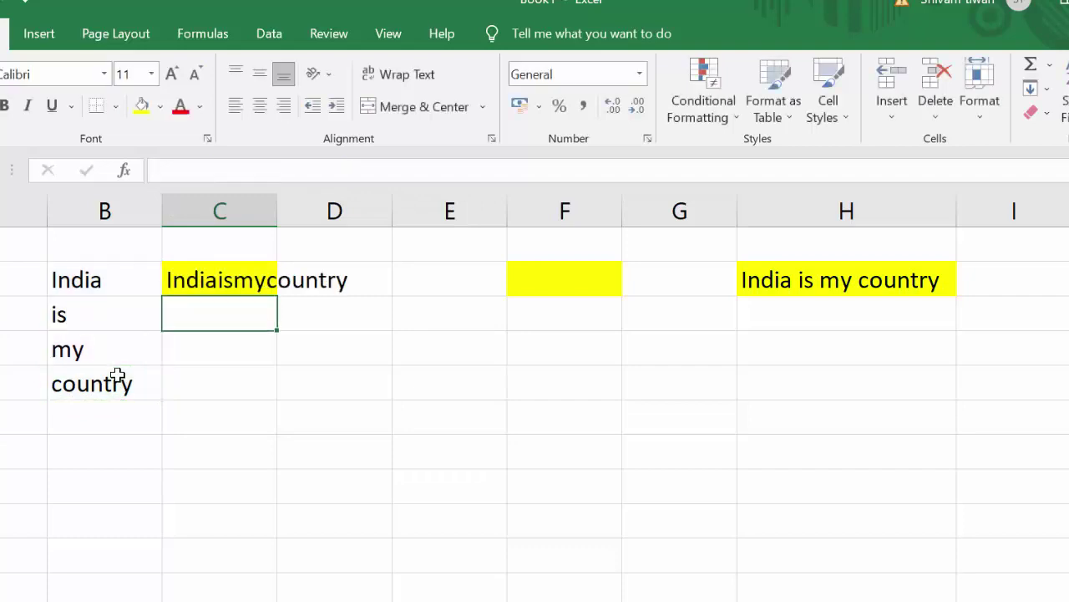
click(250, 285)
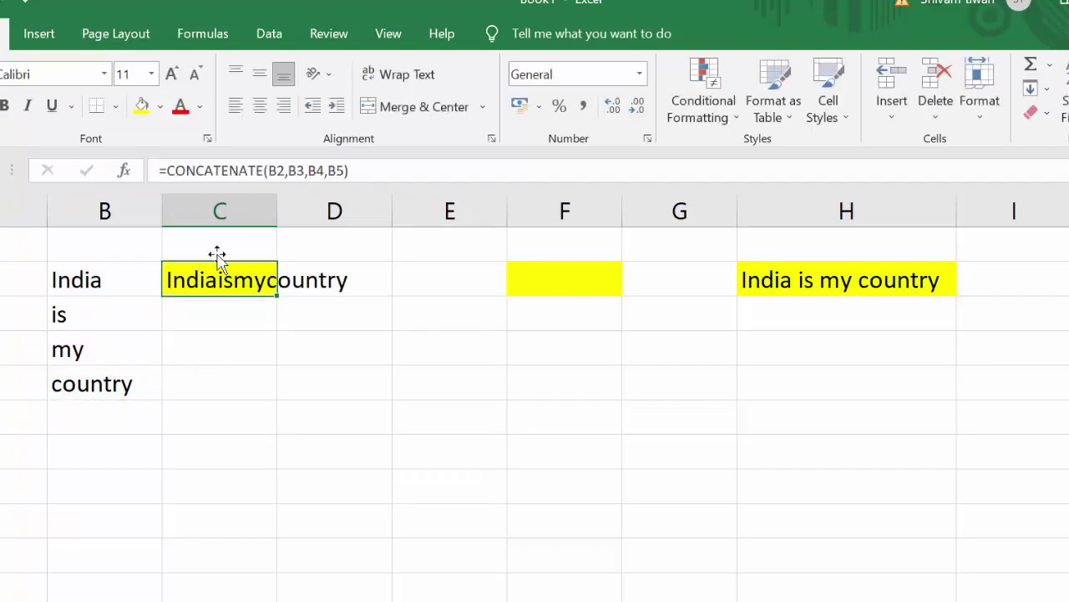
- Insert a " " space argument after B2 in C2's CONCATENATE formula
click(291, 171)
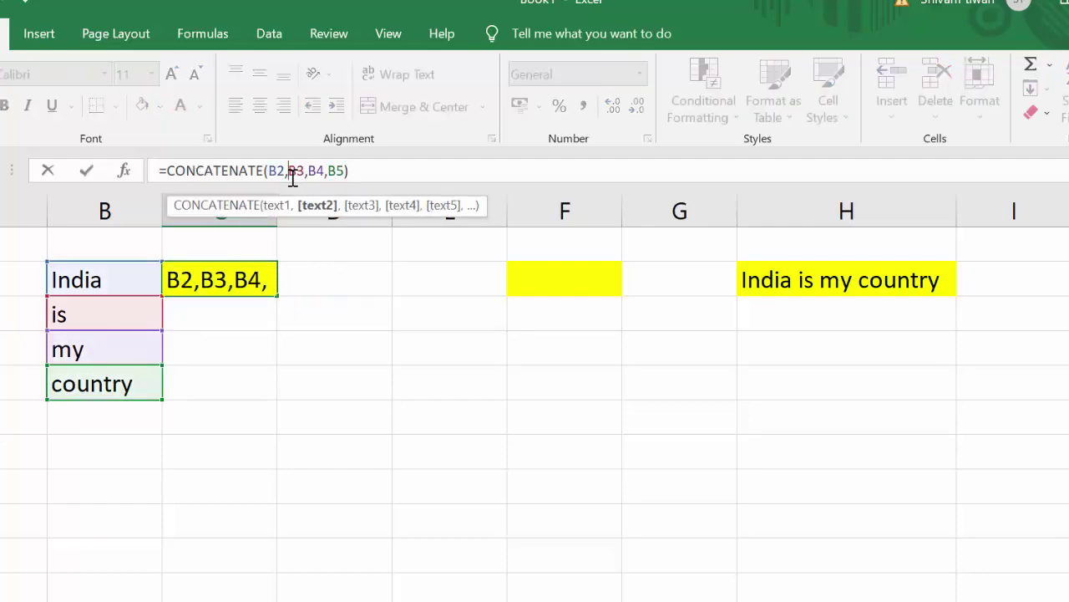
text(")
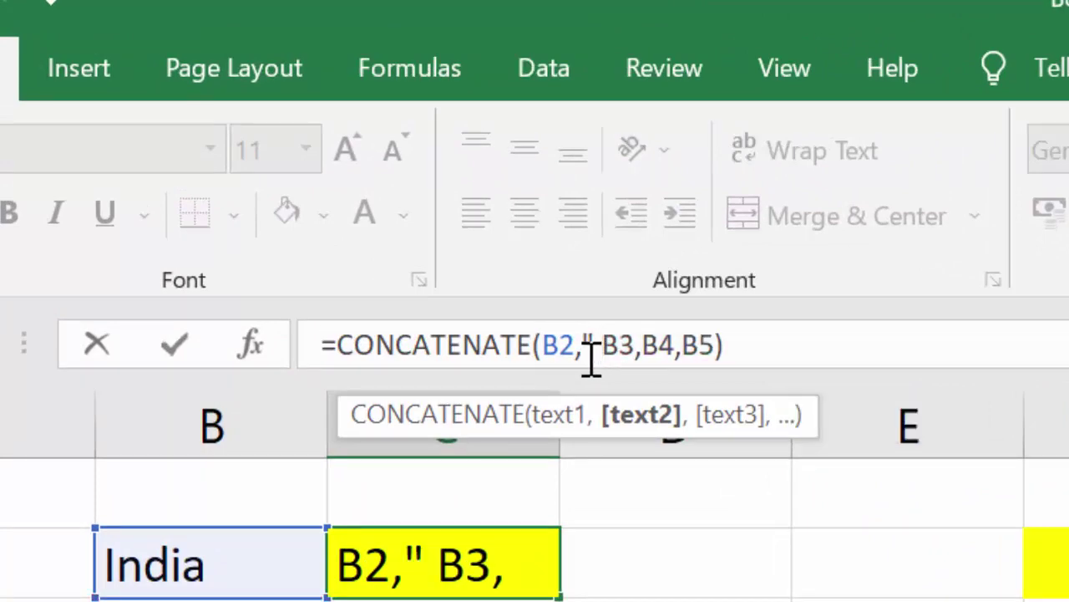
text( ")
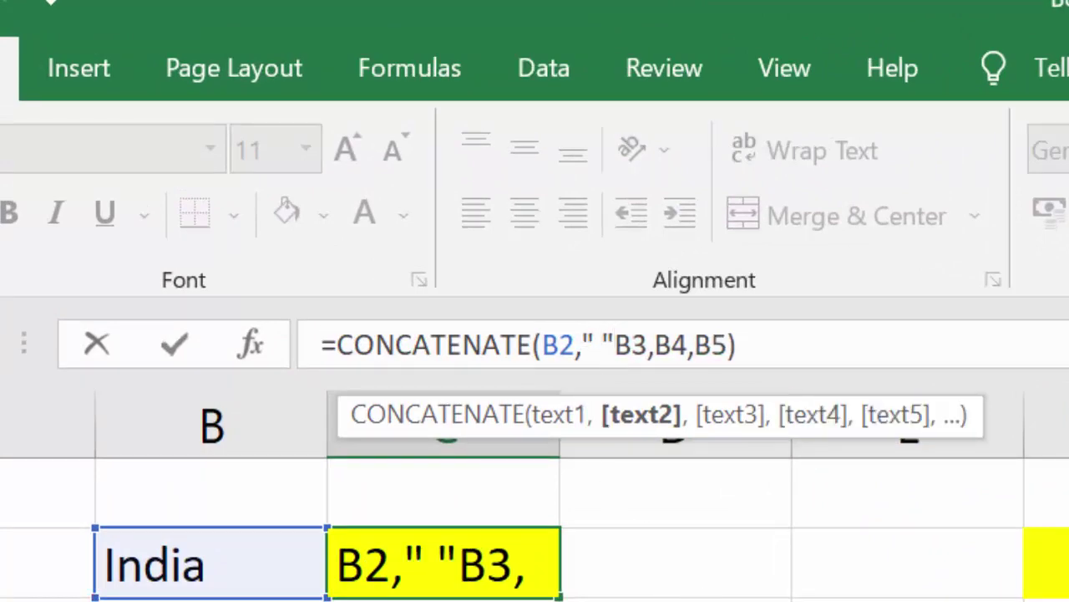
text(,)
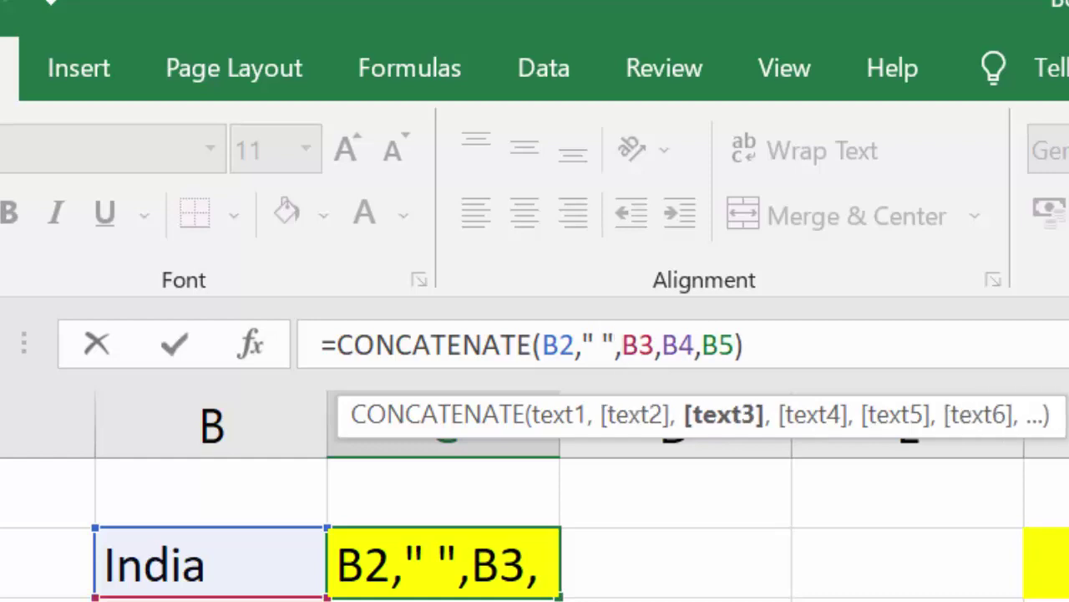
key(Return)
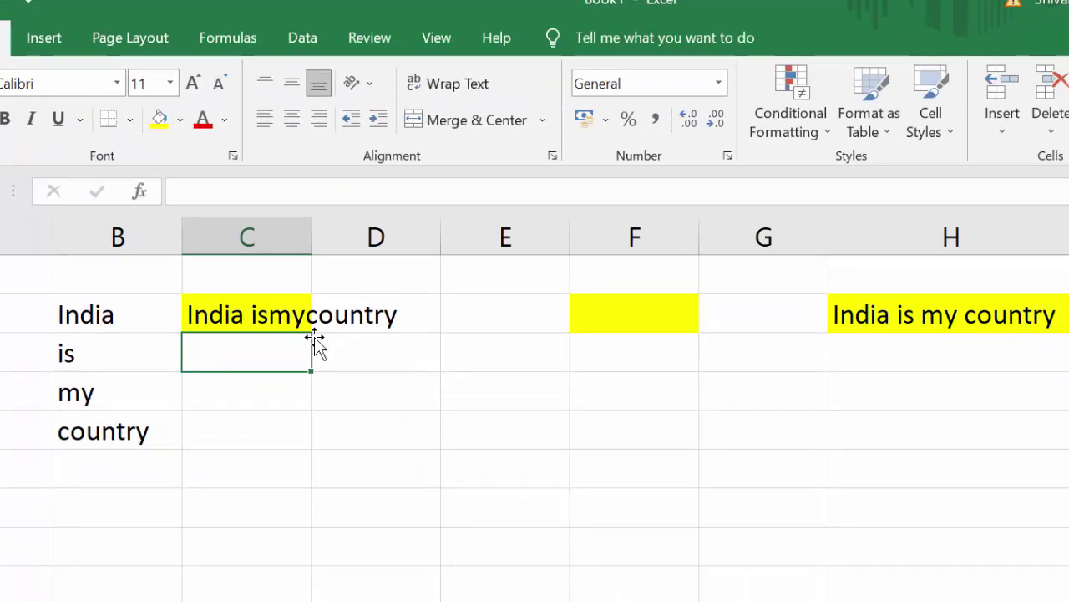
- Enter a CONCAT formula over B2:B5 in F2, showing 'Indiaismycountry'
click(588, 325)
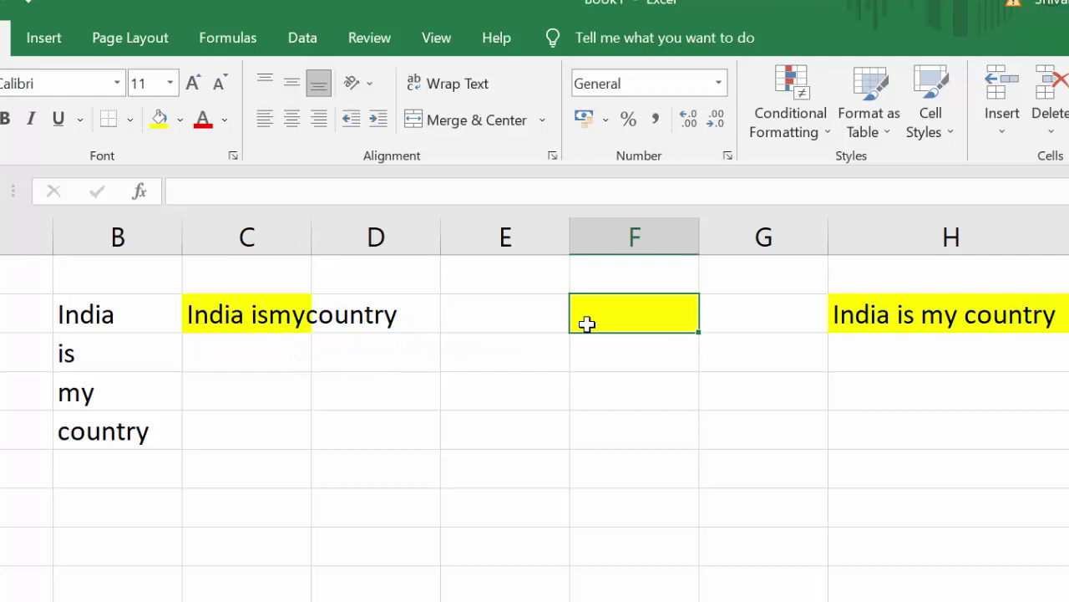
text(=co)
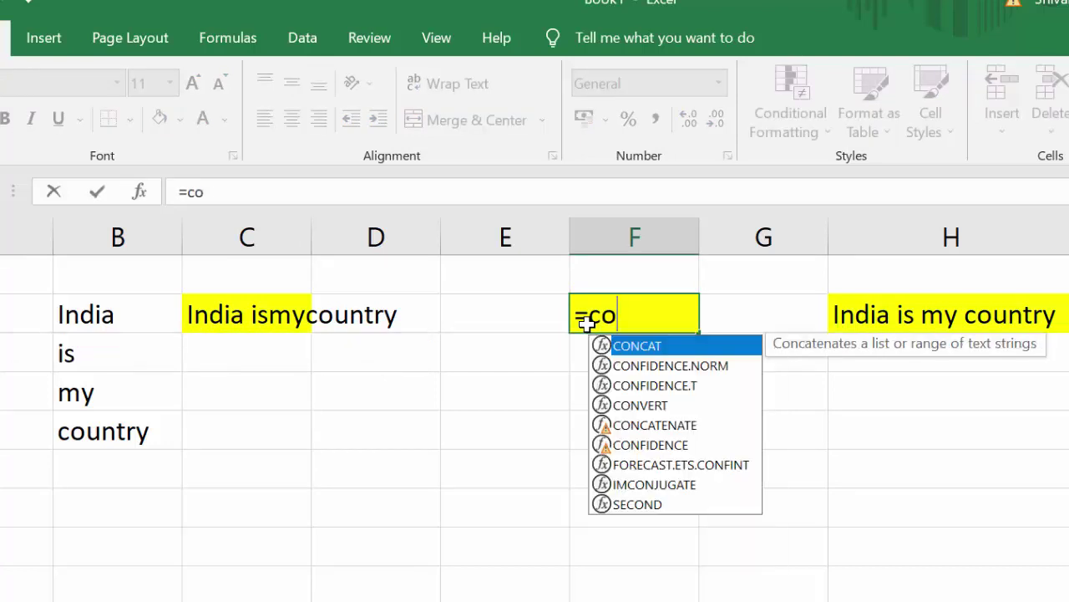
text(nc)
key(Tab)
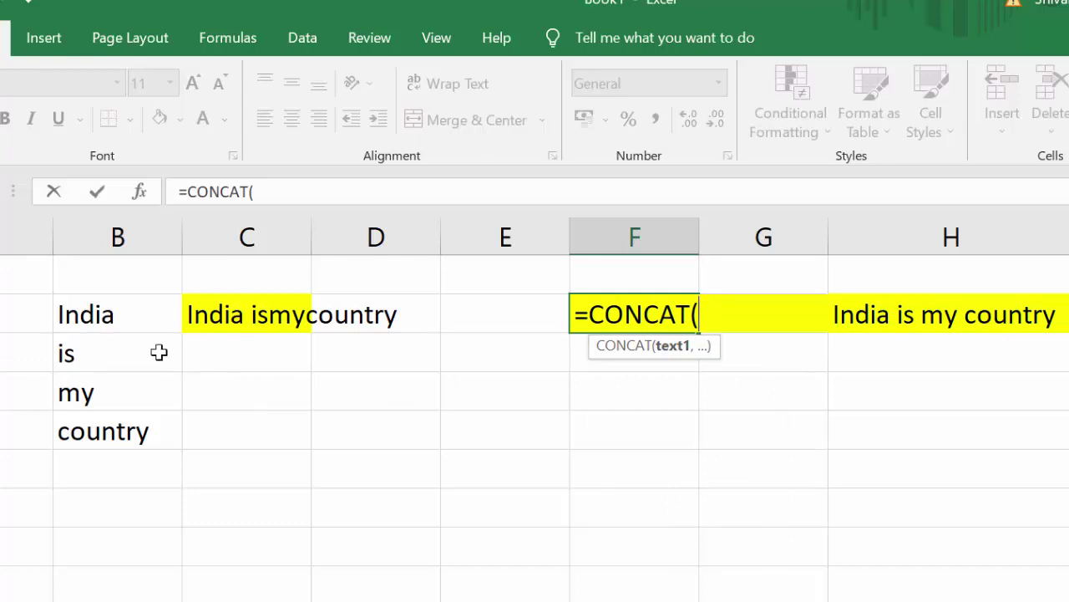
click(127, 309)
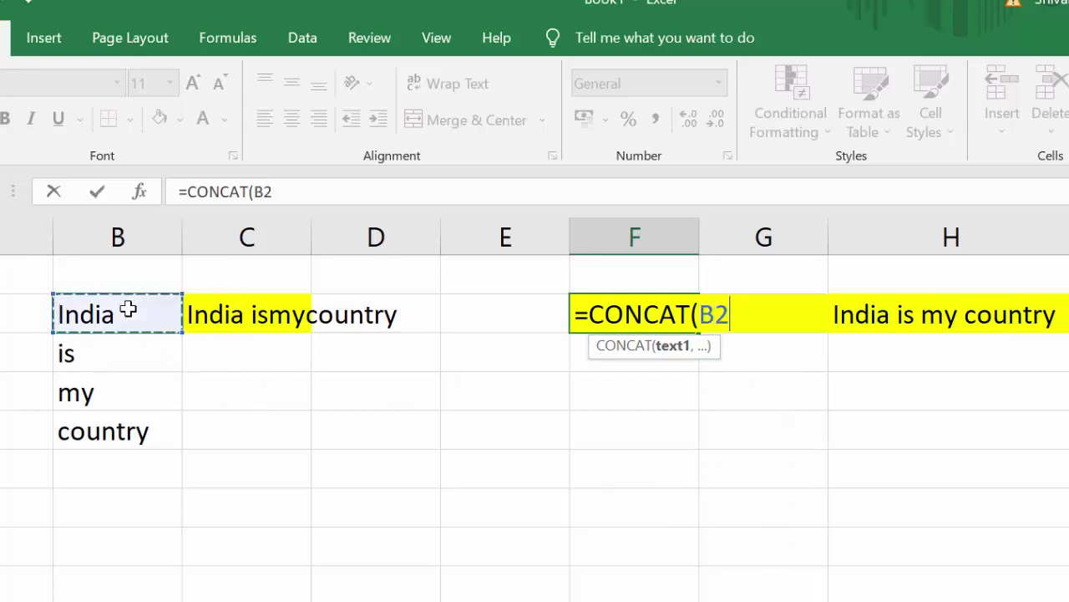
drag(127, 309, 136, 431)
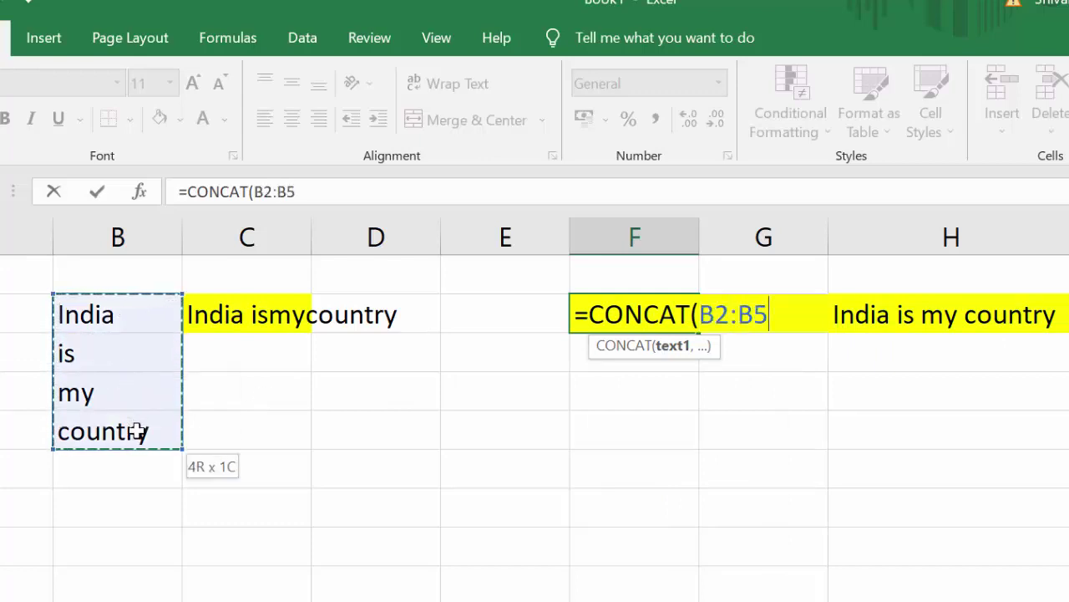
key(Return)
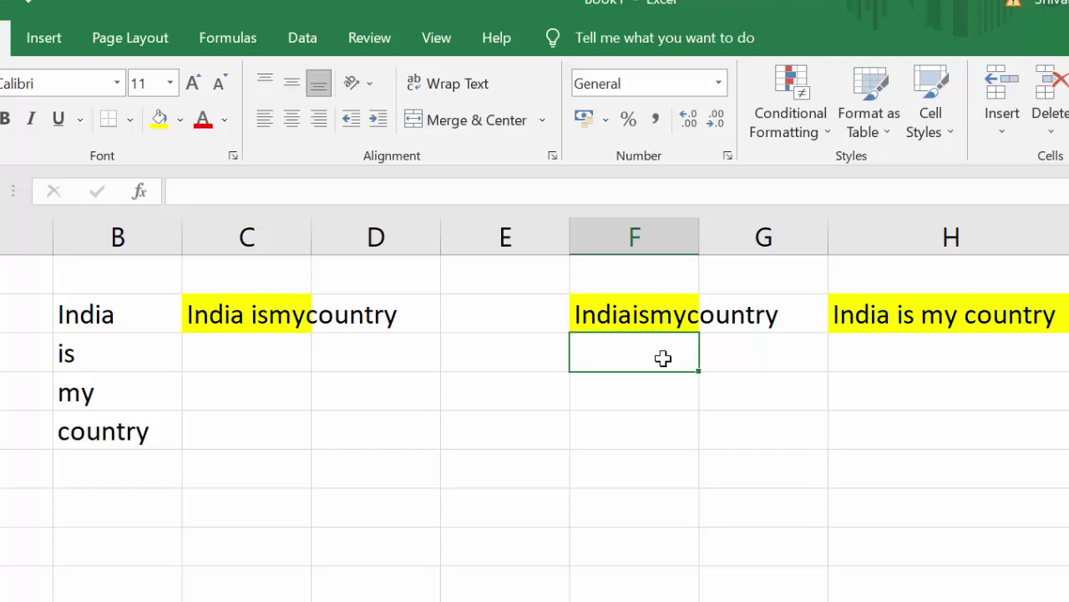
- Enter =B2&B3&B4&B5 in D5 to join the words with ampersands
click(379, 441)
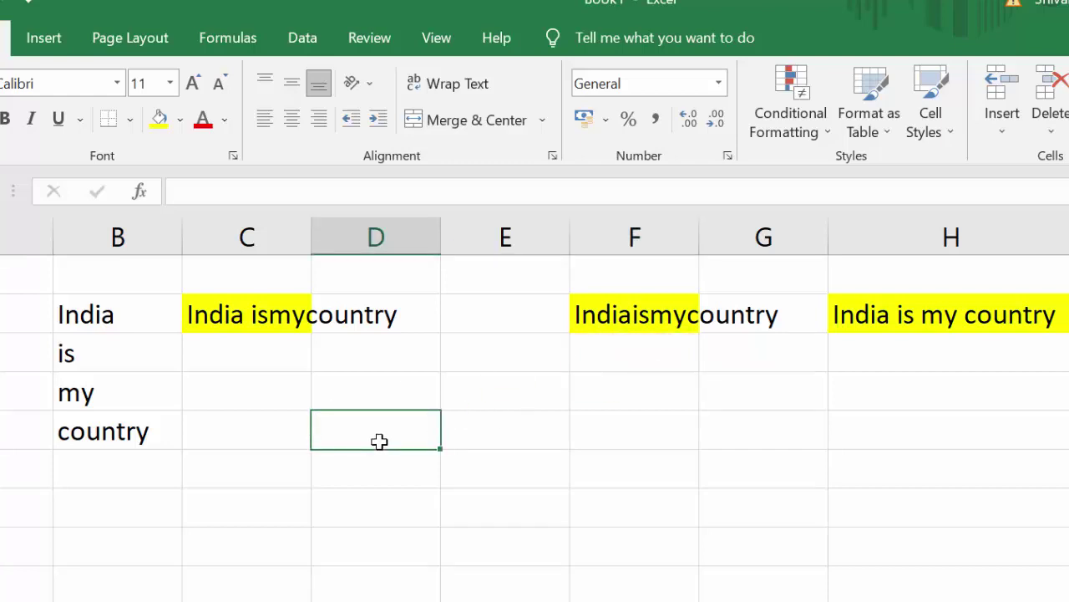
text(=)
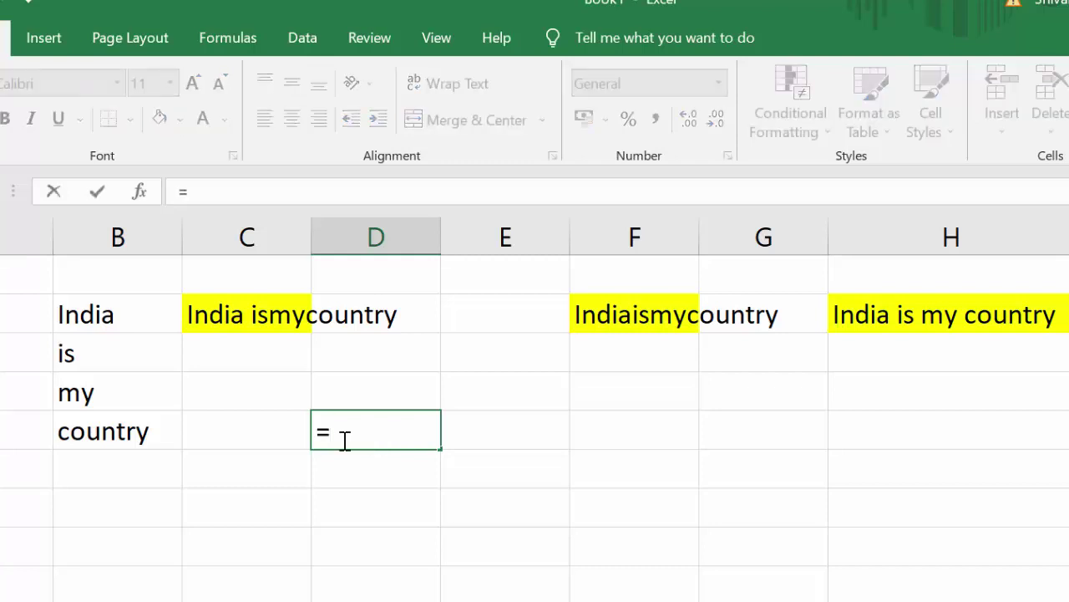
click(104, 309)
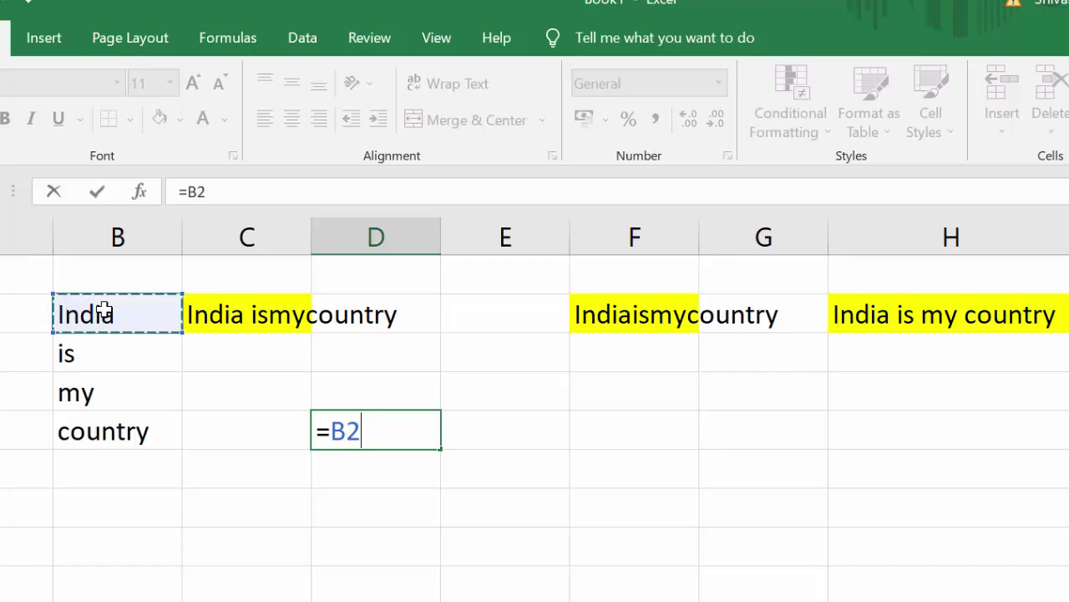
text(&)
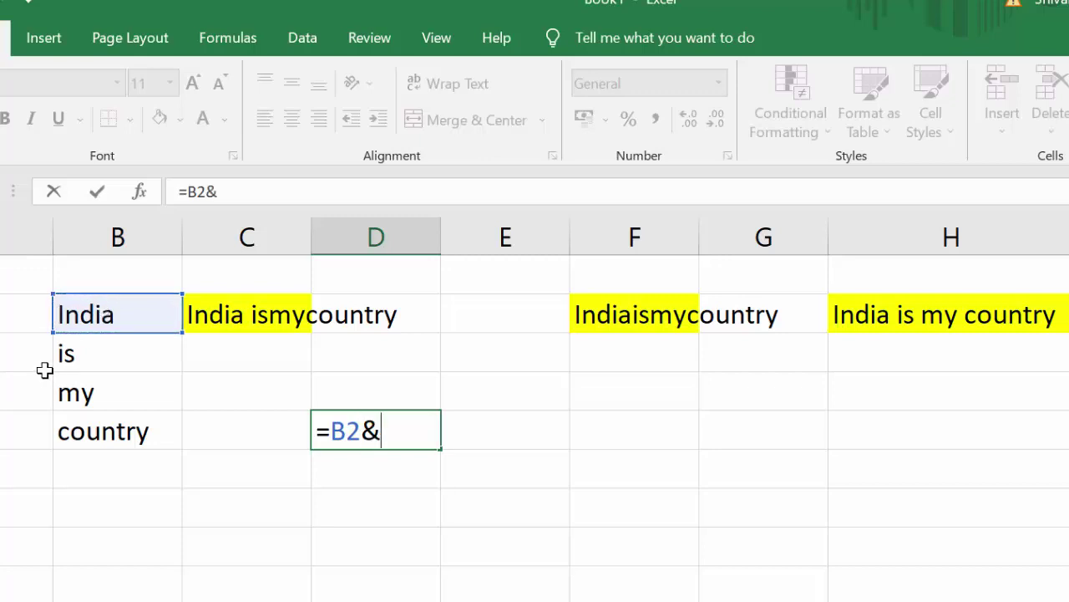
click(65, 357)
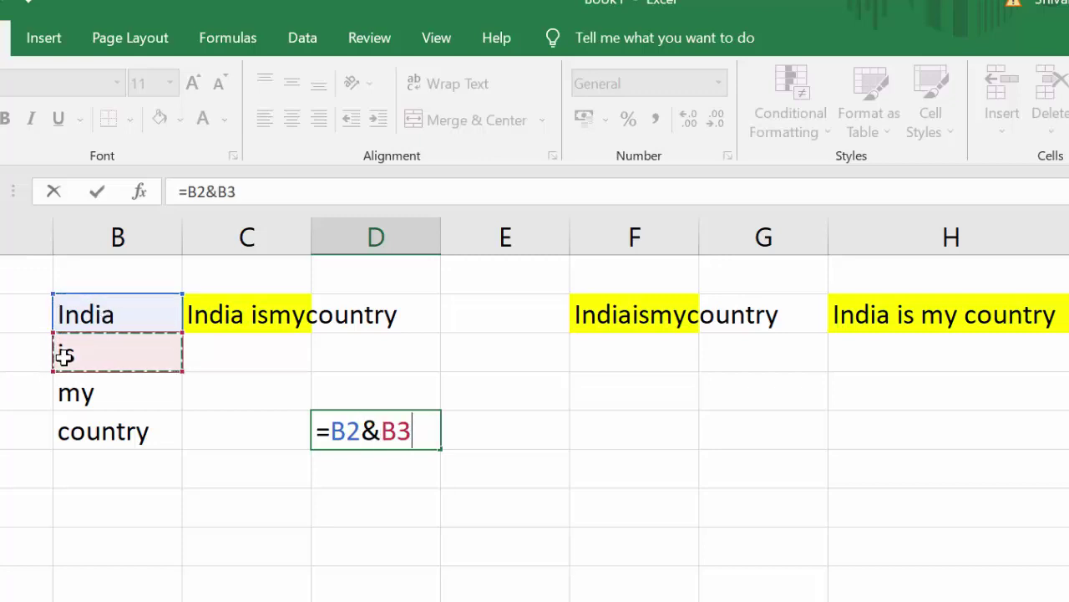
text(&)
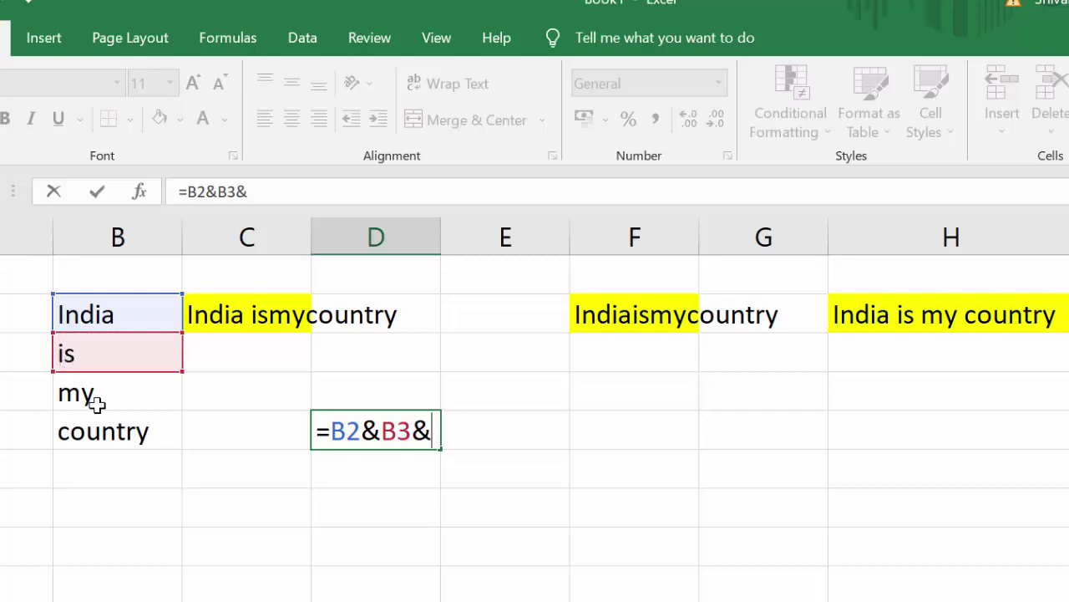
click(97, 406)
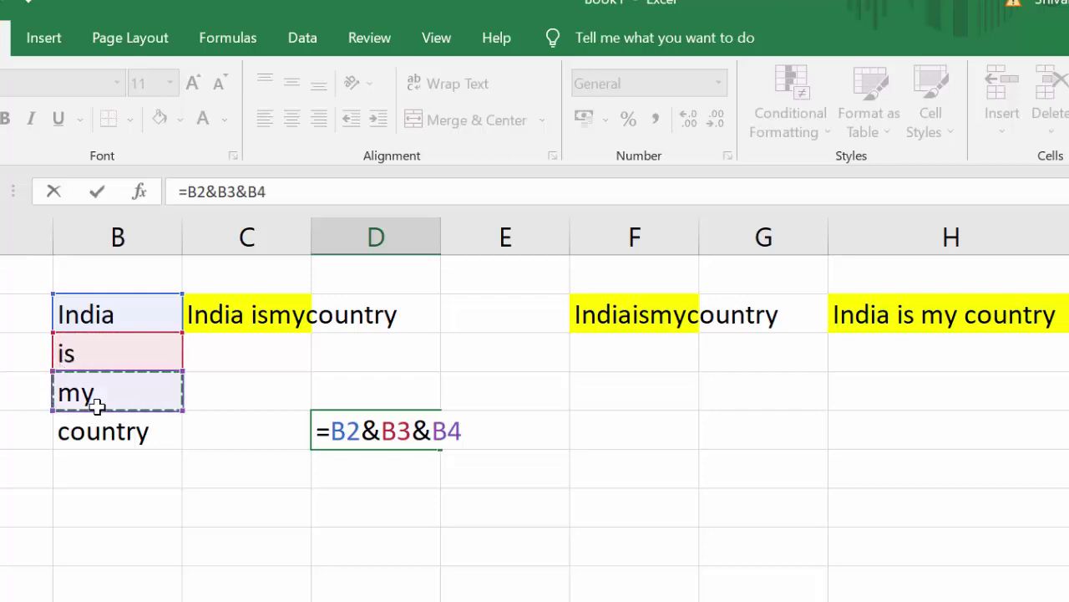
text(&)
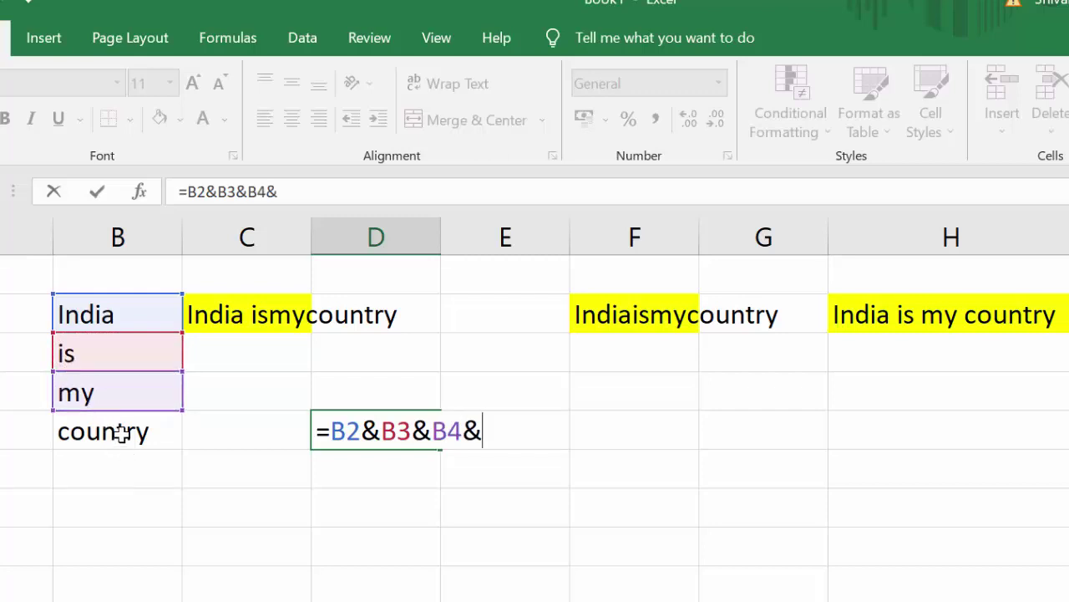
click(119, 428)
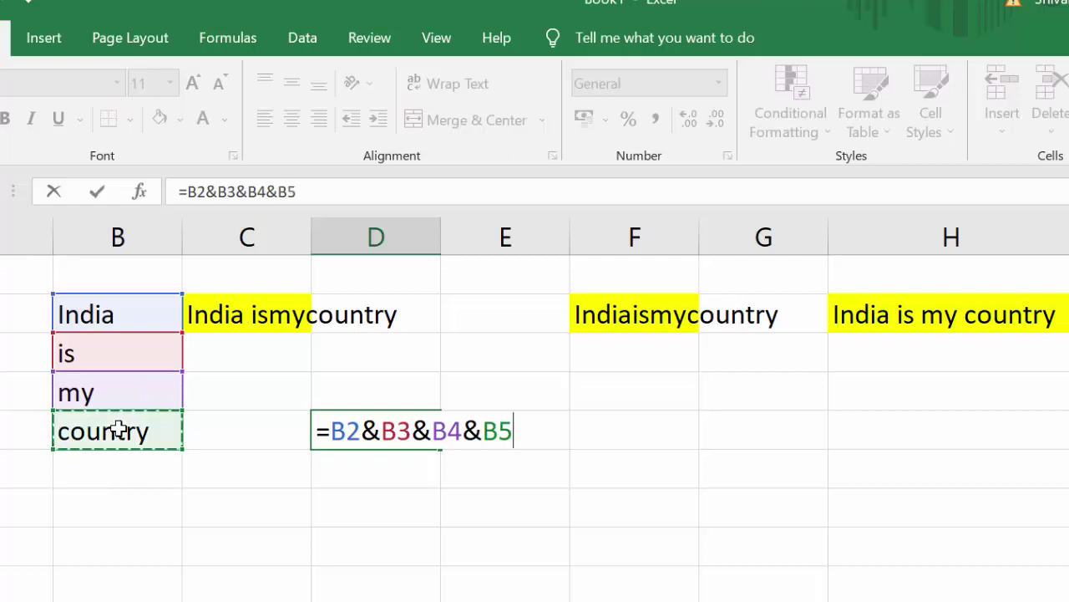
key(Return)
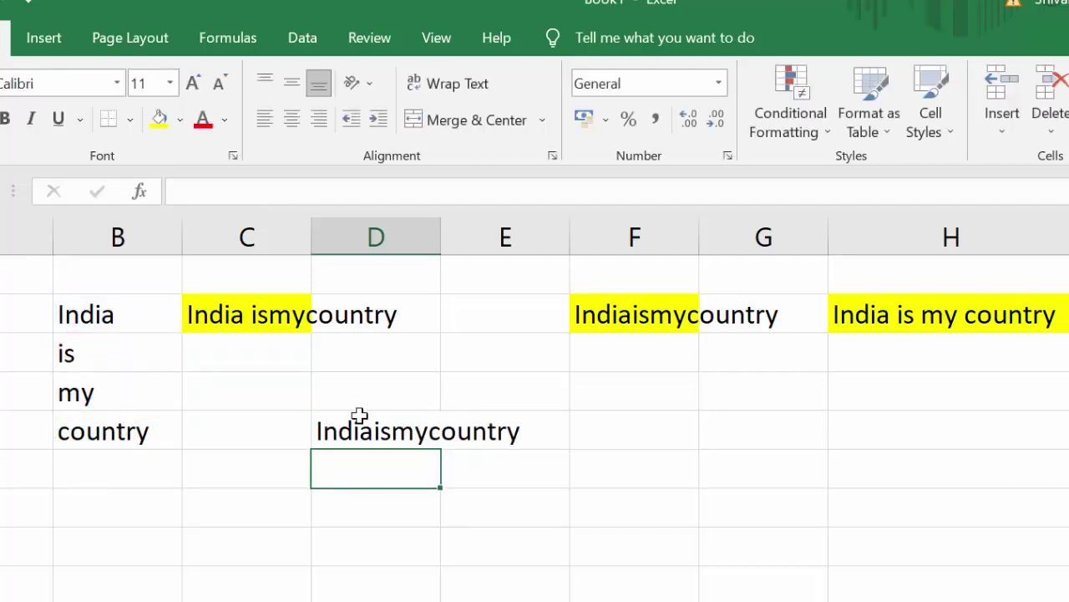
- Reselect D5 to review its ampersand formula
click(354, 430)
key(Down)
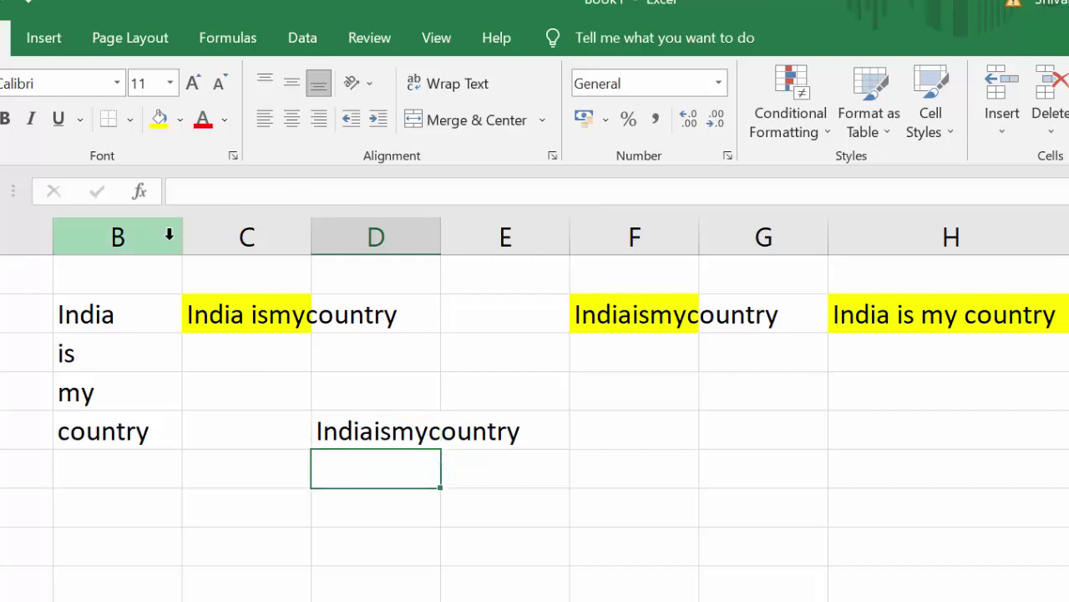
key(Down)
key(Down)
key(Down)
key(Down)
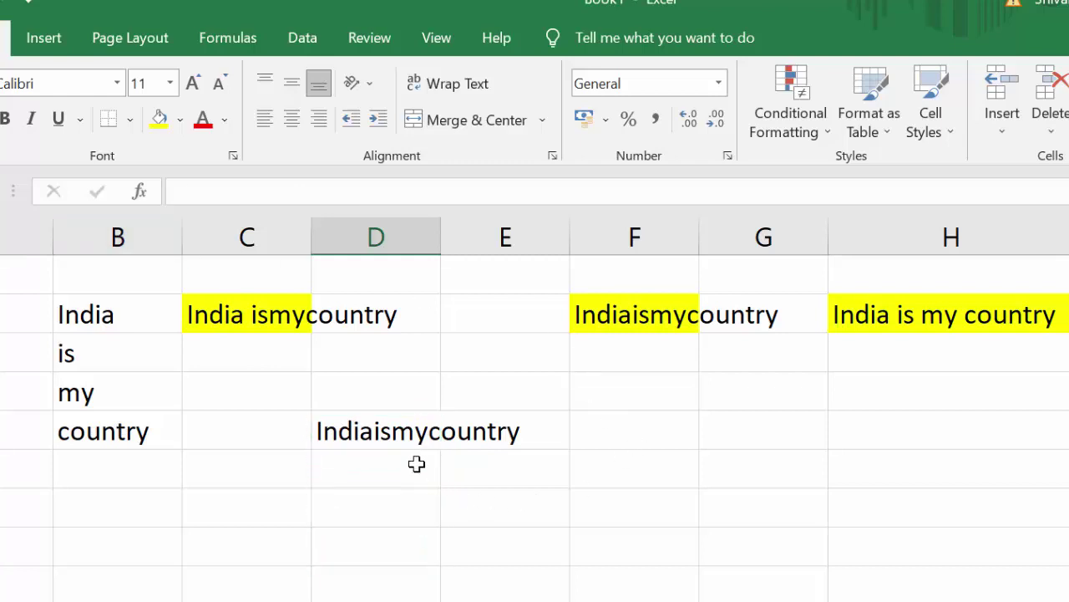
click(397, 431)
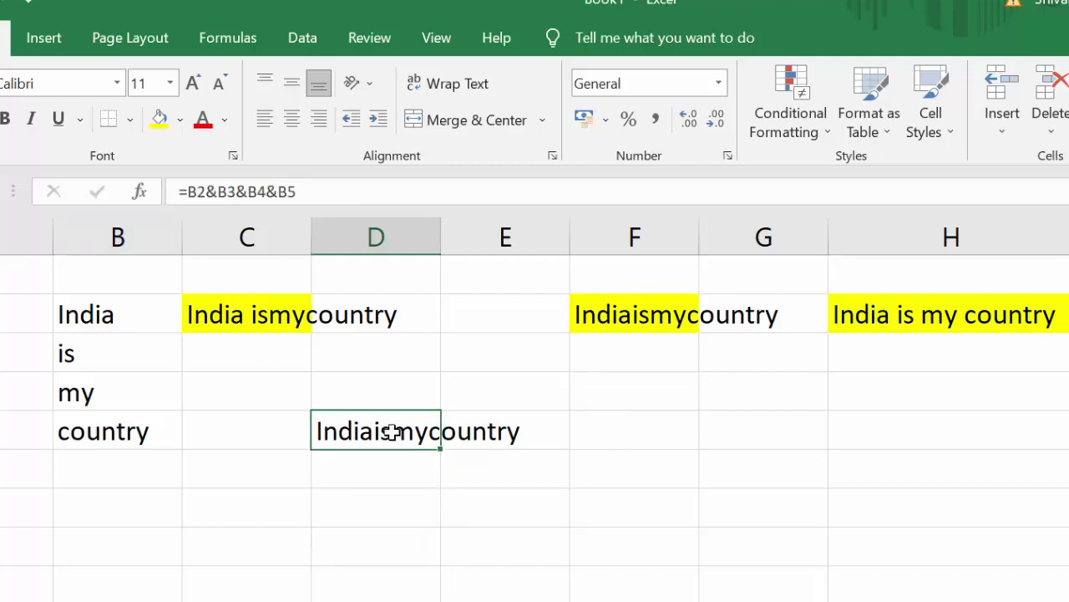
- Add &" " after B2 in D5's formula so it shows 'India ismycountry'
key(F2)
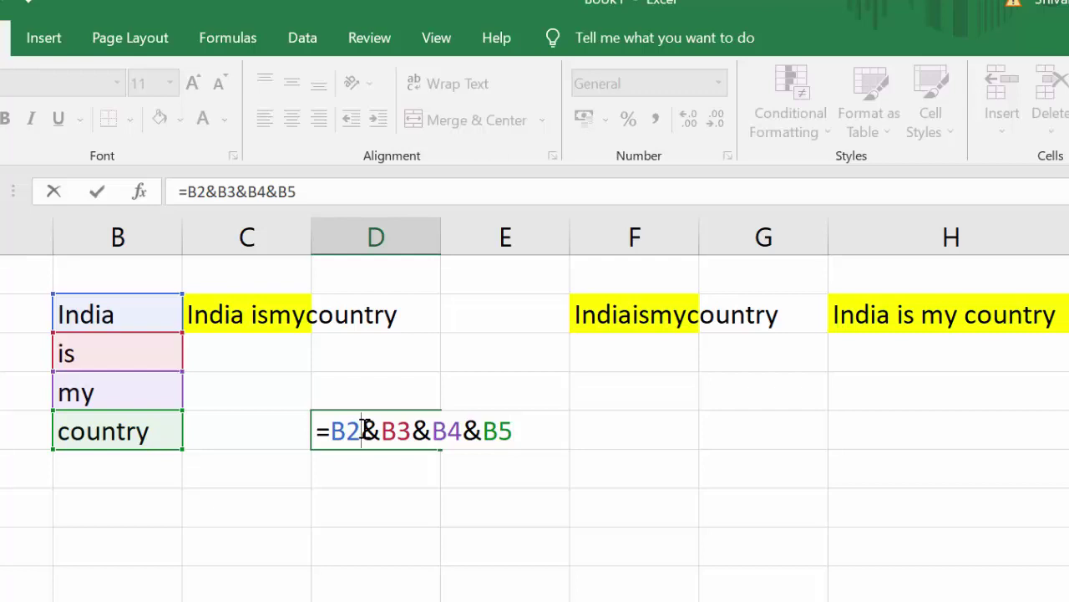
text(&)
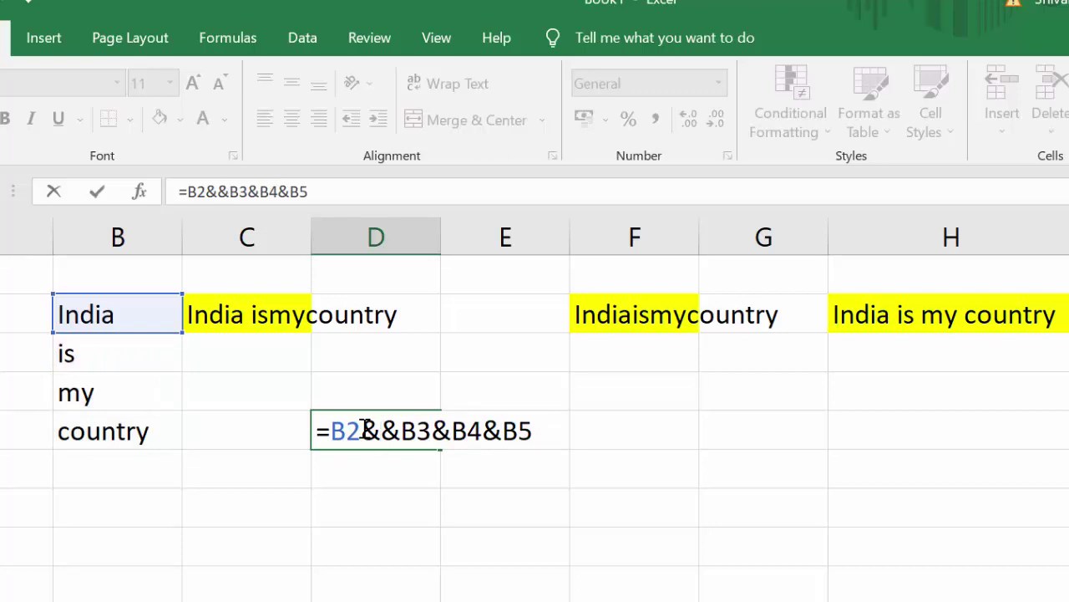
text(")
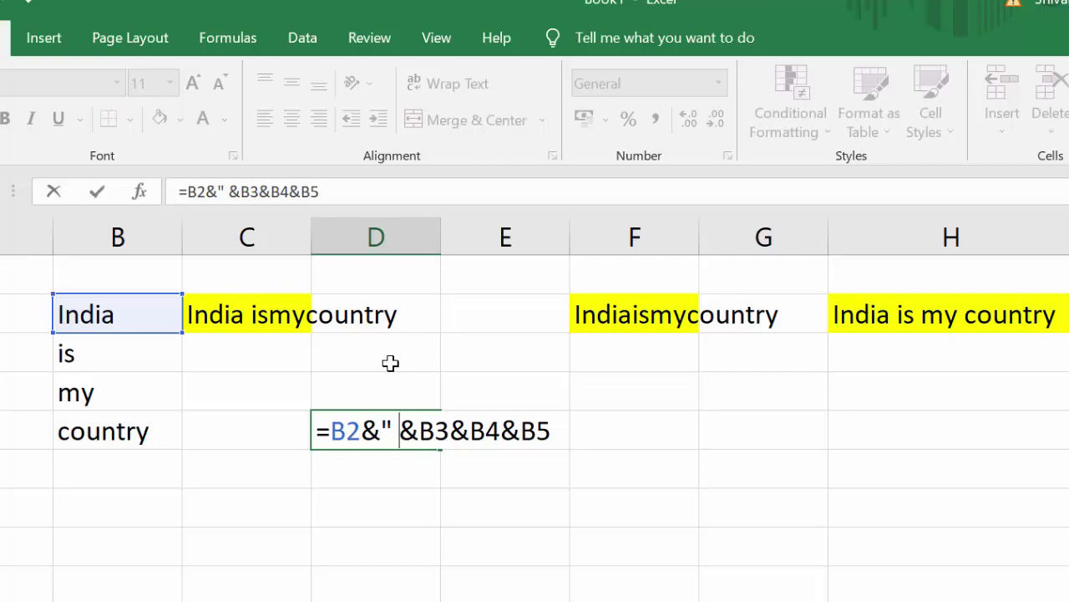
text( ")
key(Return)
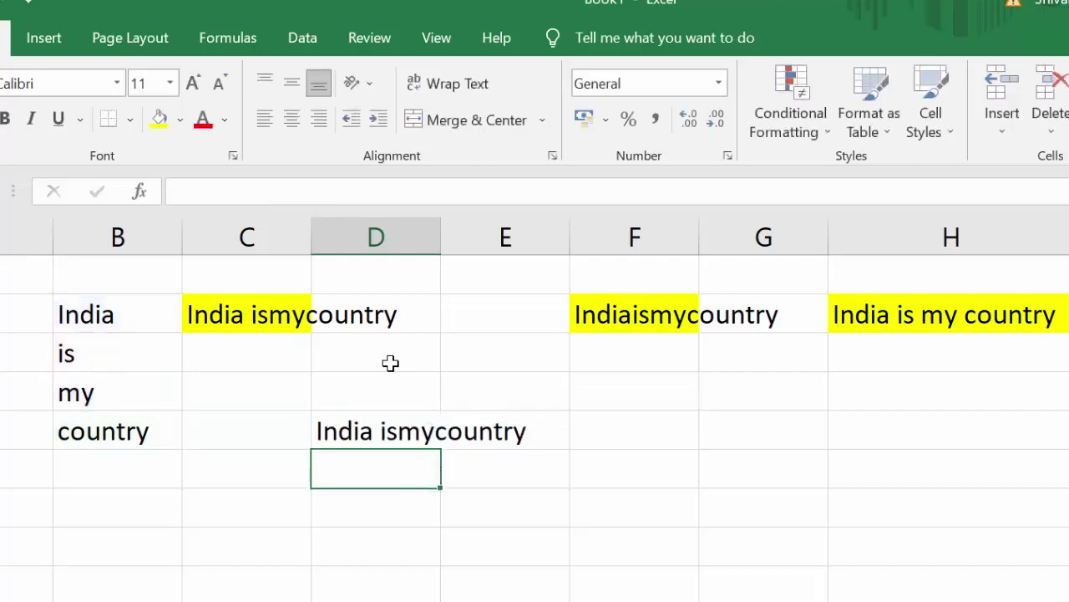